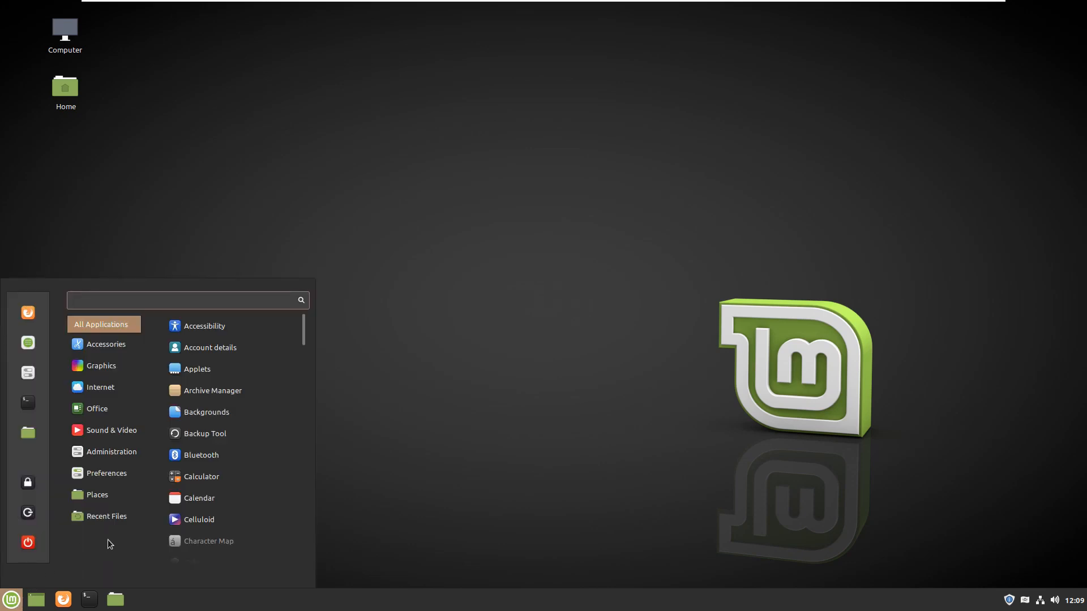
Open System Settings and reposition its window on the desktop.
mouse_move(130, 518)
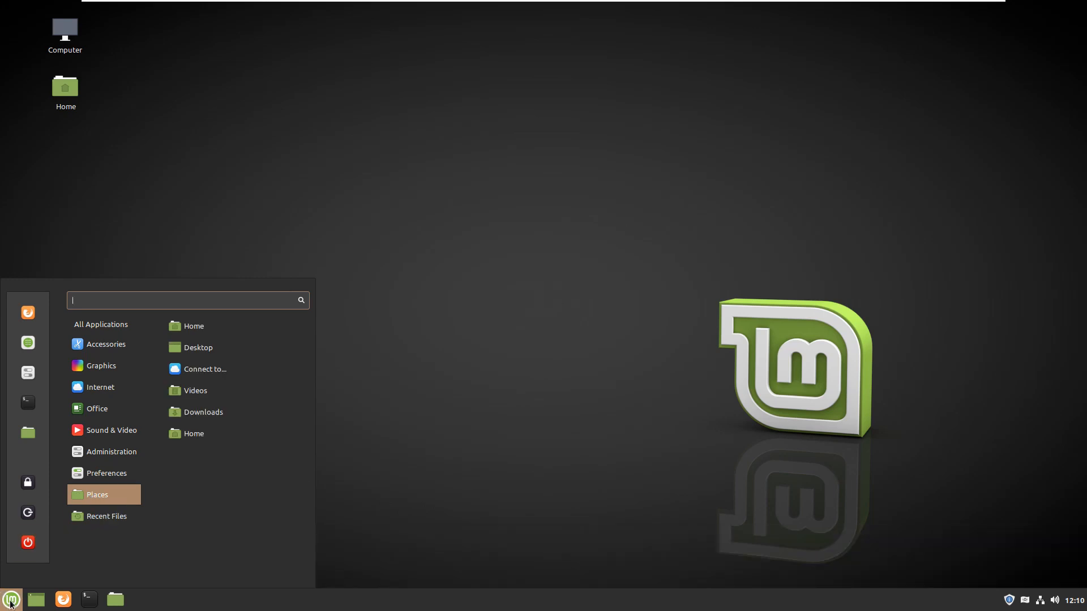
left_click(22, 375)
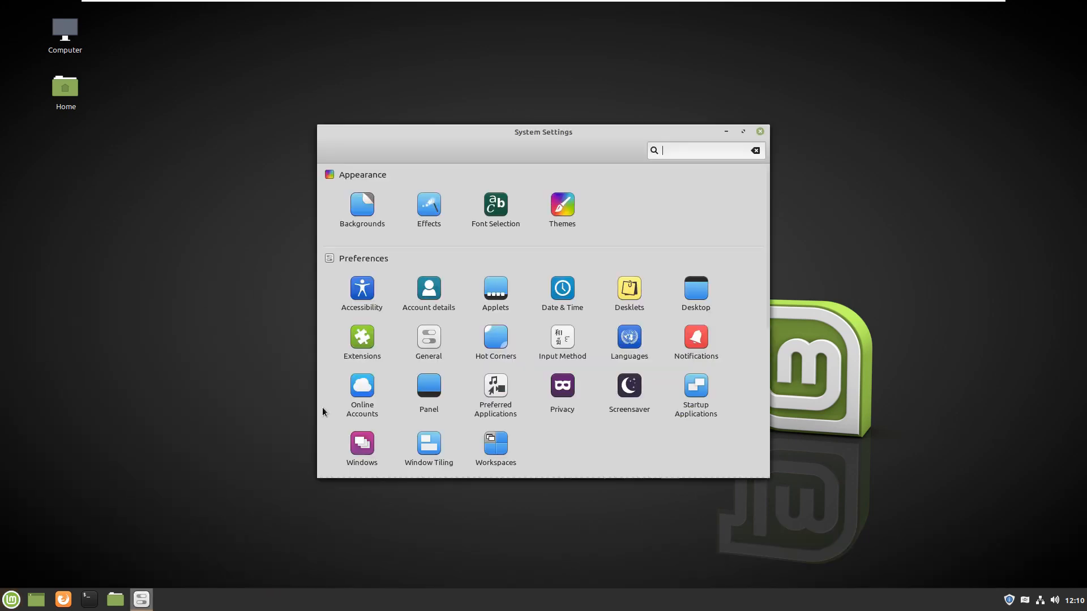
left_click_drag(545, 139, 432, 100)
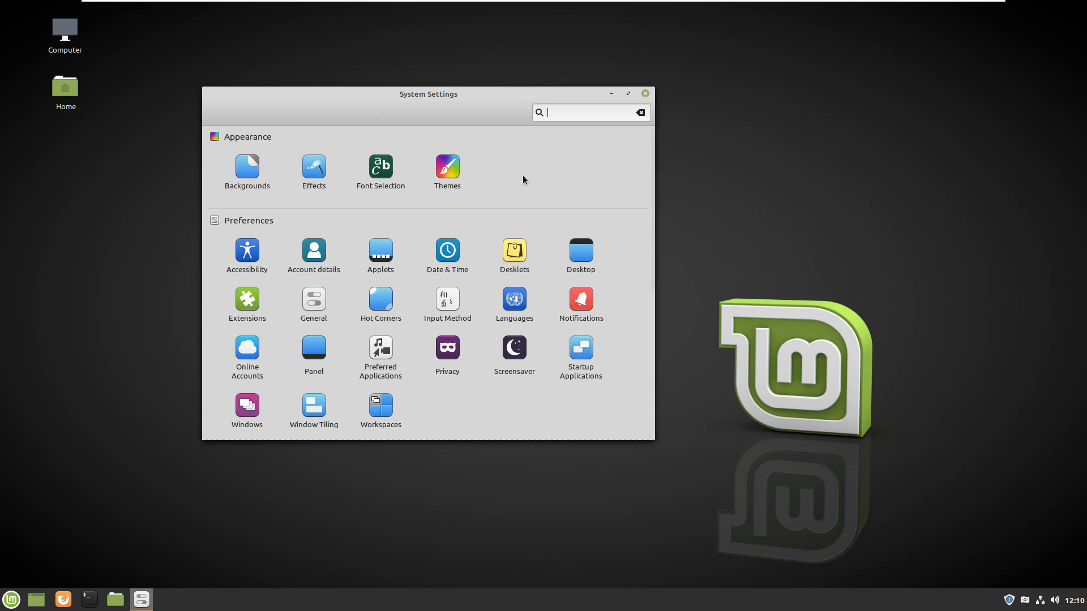
Examine the Backgrounds settings, including the Tara and Tessa image collections and the slideshow, aspect and colour options.
left_click(252, 173)
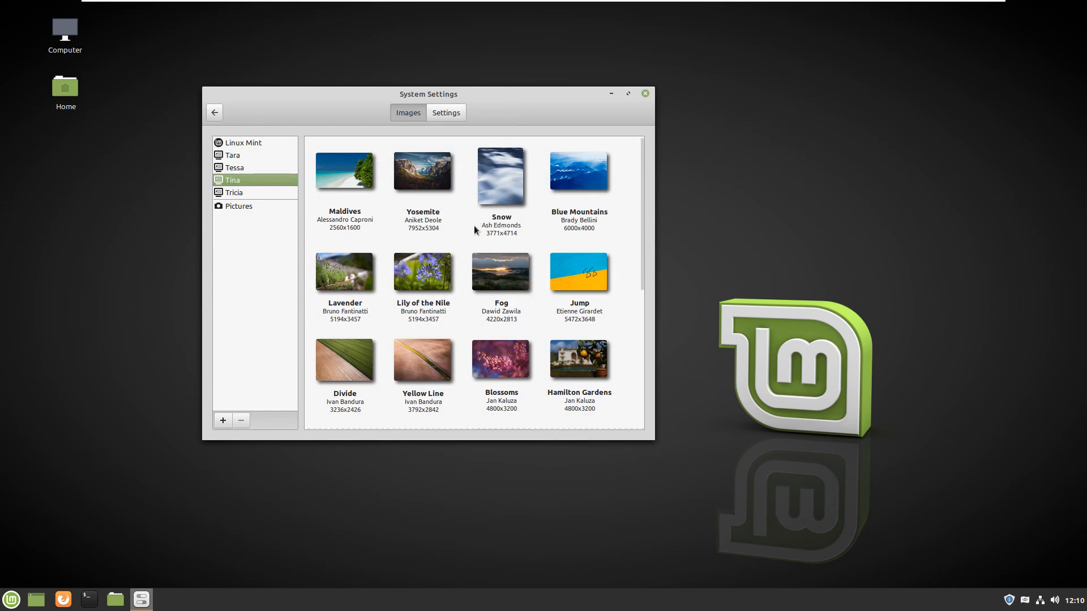
left_click(239, 156)
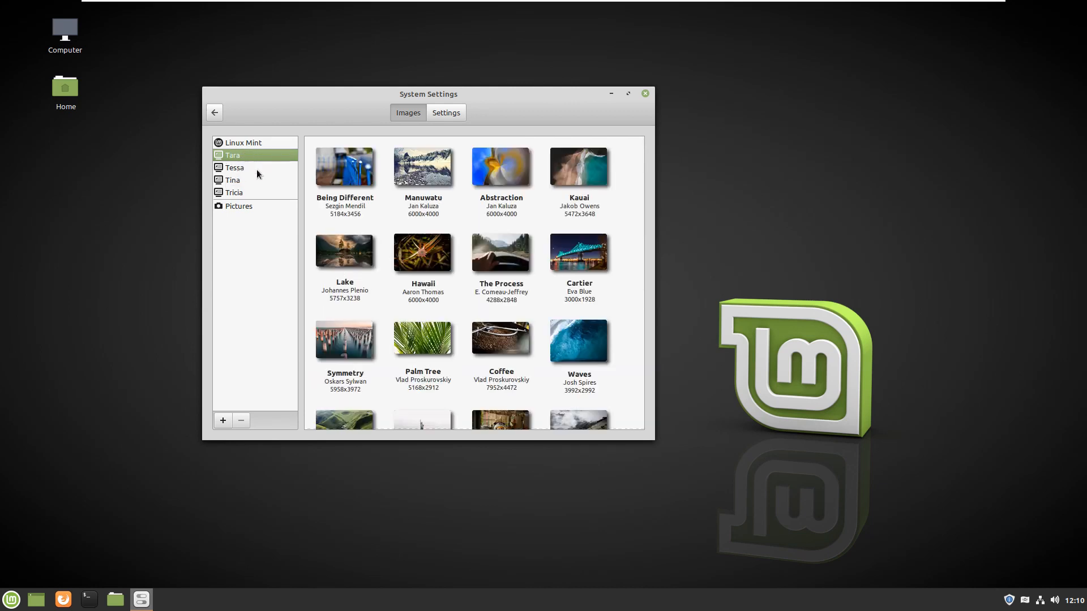
left_click(256, 169)
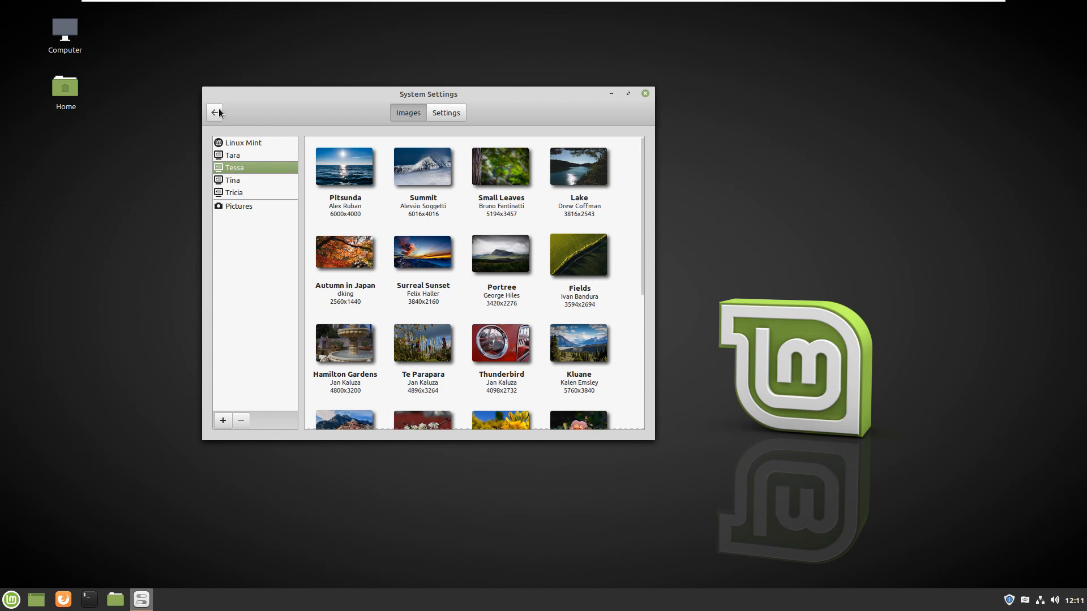
left_click(454, 117)
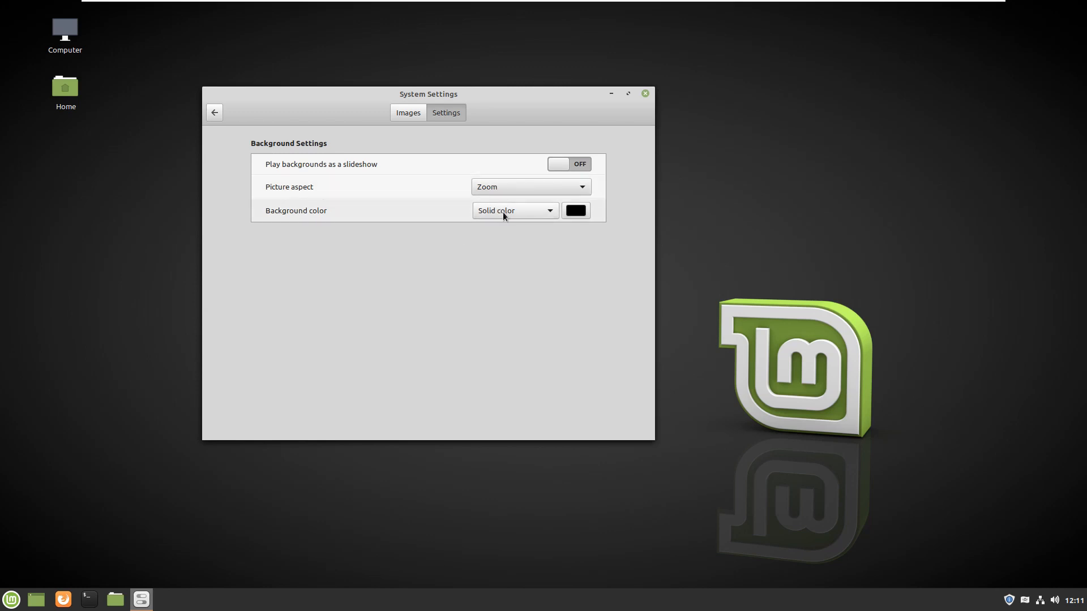
left_click(215, 115)
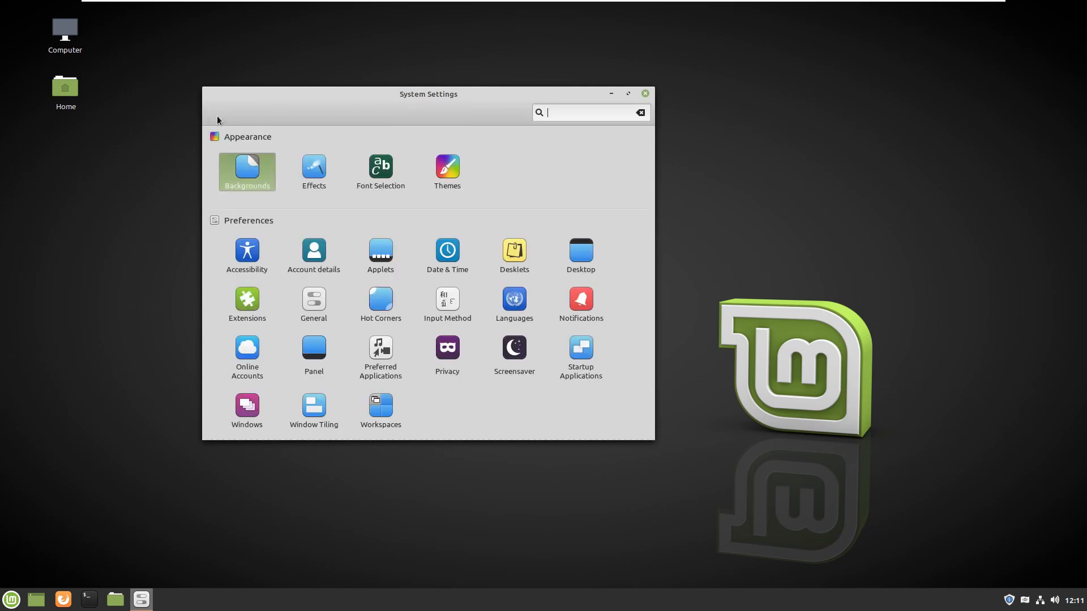
Turn on Customize settings for the desktop Effects and return to the settings overview.
left_click(311, 174)
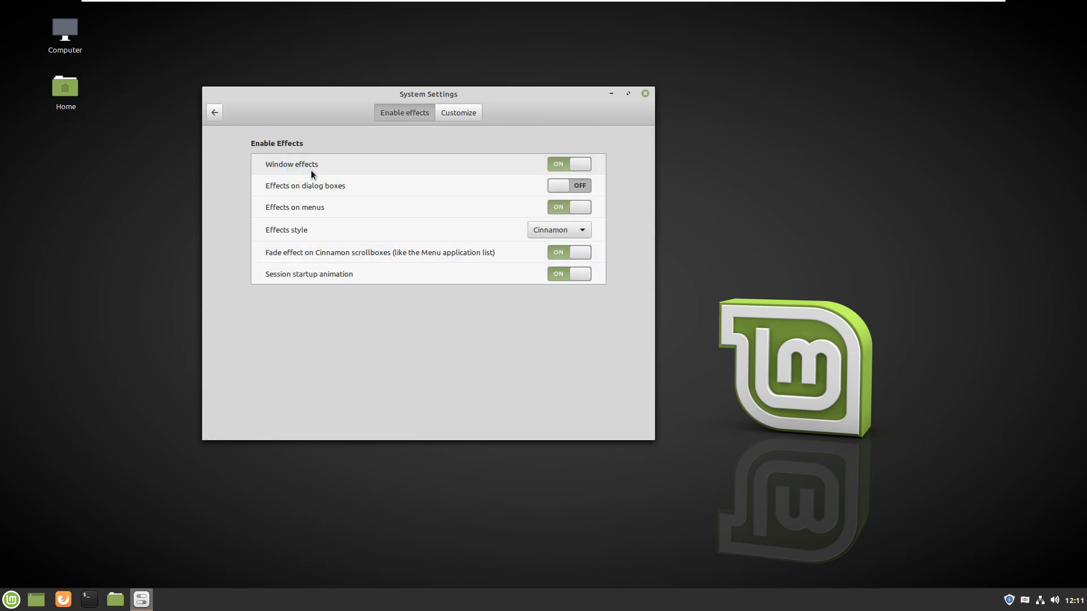
left_click(460, 117)
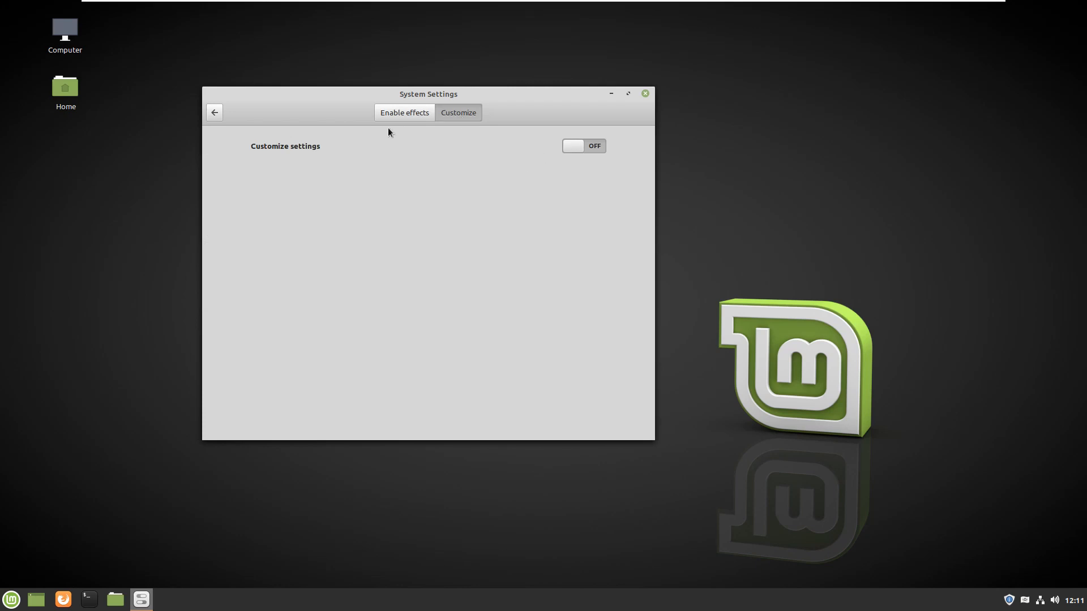
left_click(576, 144)
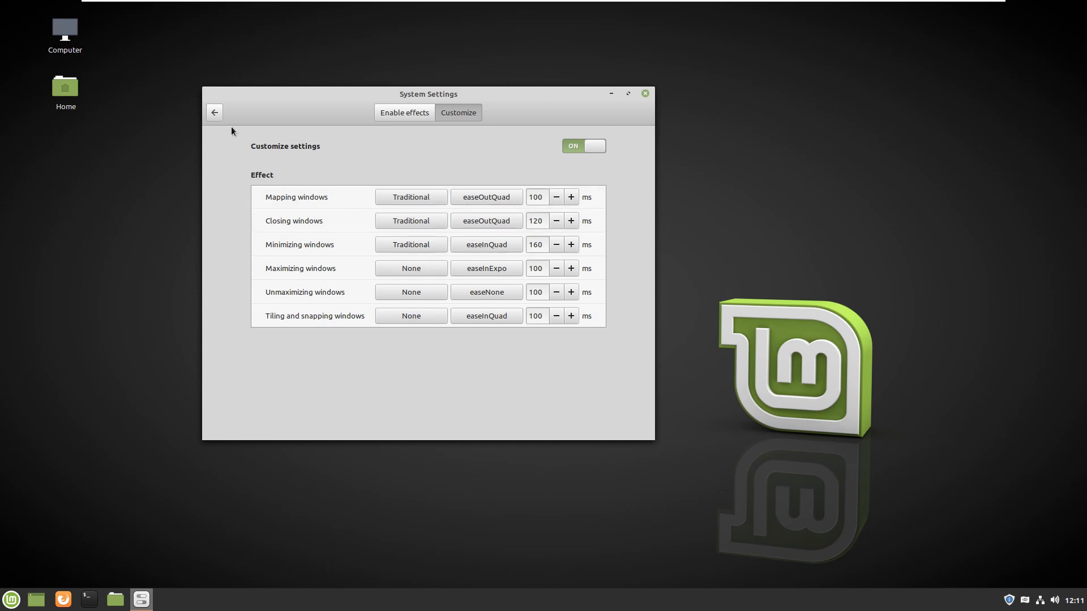
left_click(221, 116)
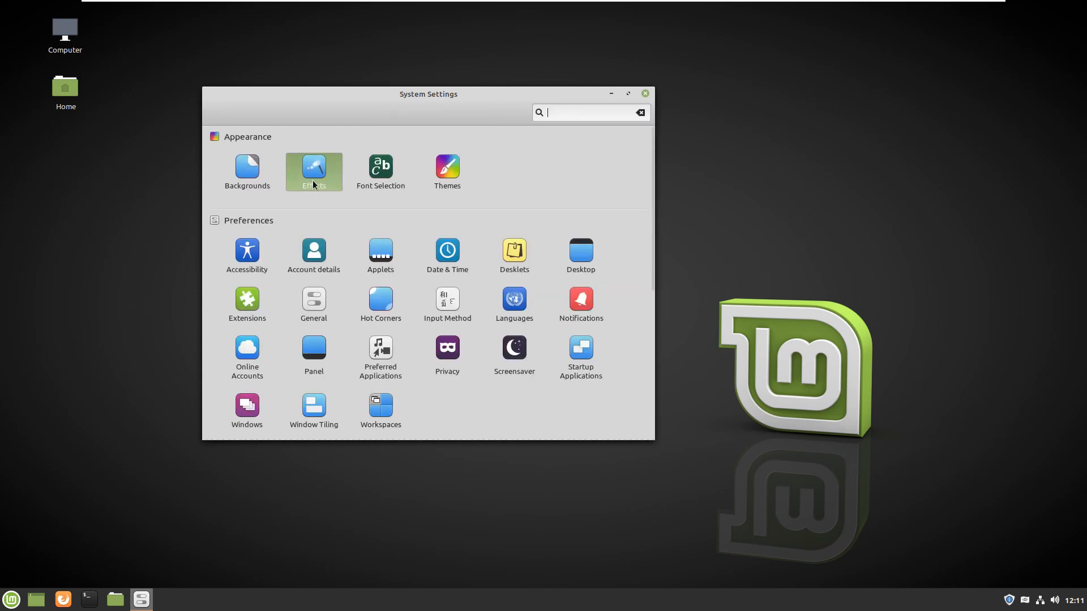
Review the Font Selection settings and open the Themes settings.
left_click(386, 165)
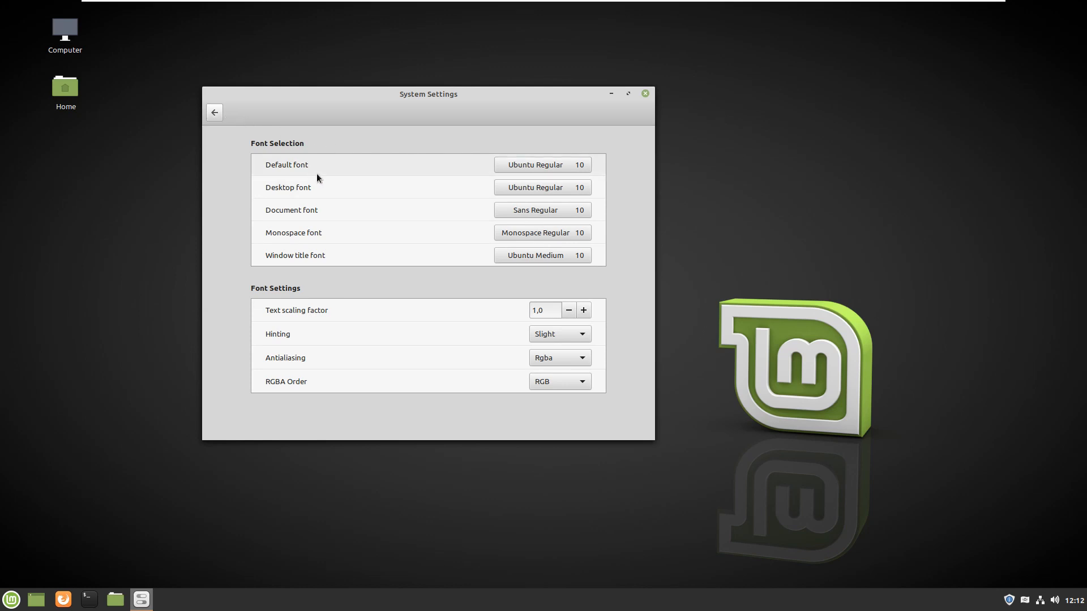
left_click(218, 114)
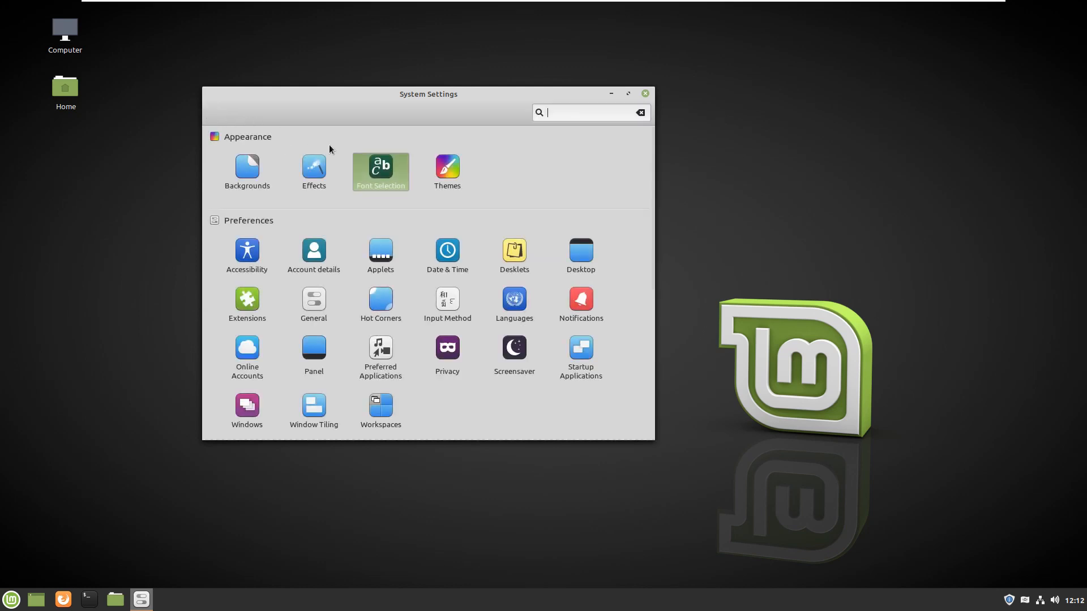
left_click(448, 169)
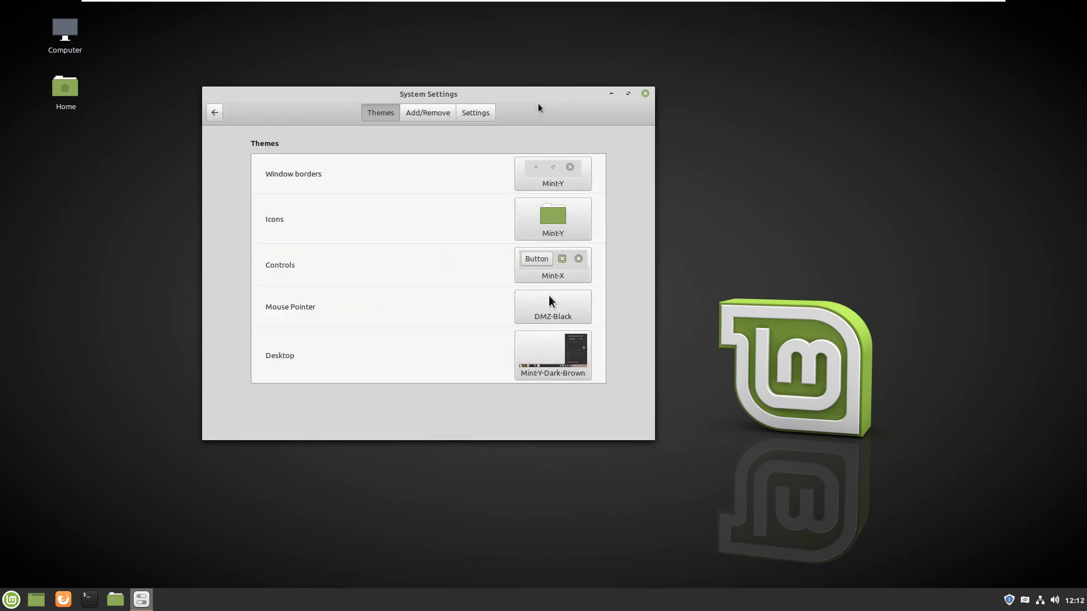
Move the Themes settings window aside and open the Home folder in a window placed beside it.
left_click_drag(538, 107, 403, 105)
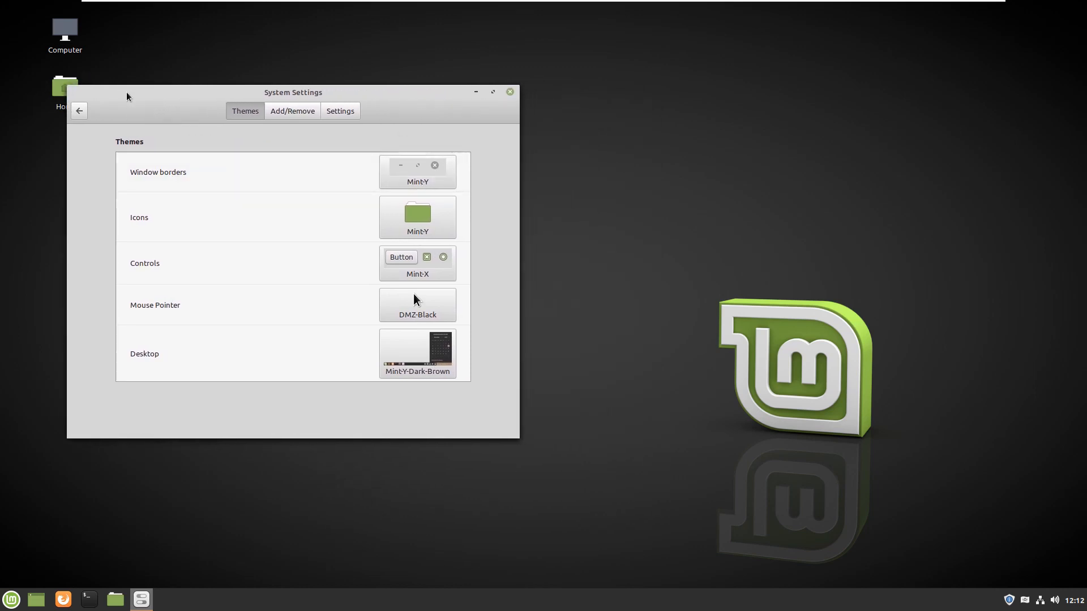
left_click_drag(114, 99, 76, 134)
left_click(71, 86)
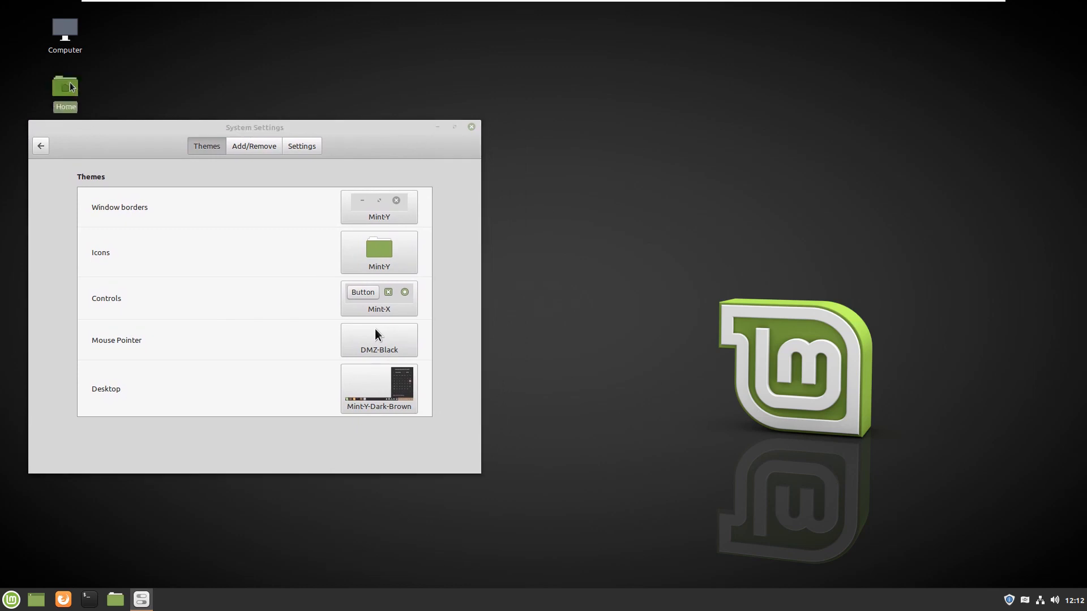
double_click(71, 86)
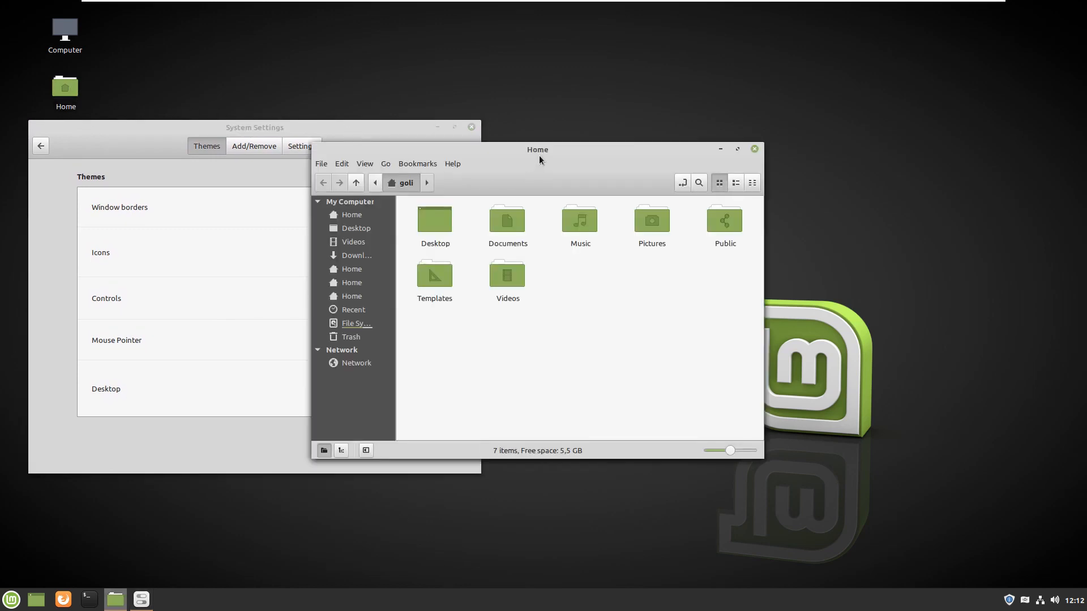
left_click_drag(539, 155, 774, 89)
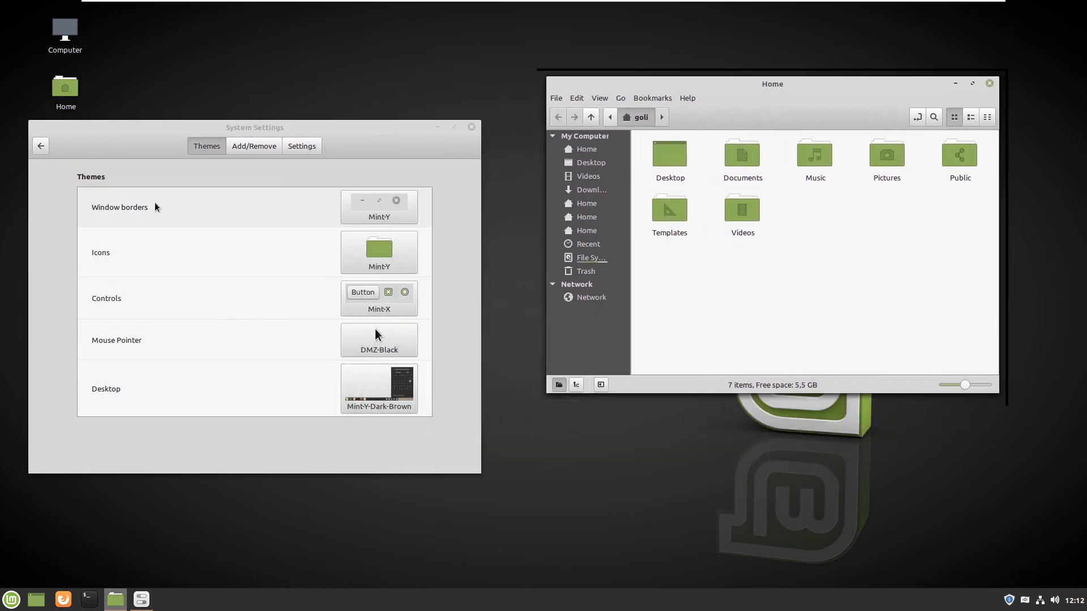
Try the Mint-Y-Dark window borders on the open windows and switch back to Mint-Y.
left_click(385, 214)
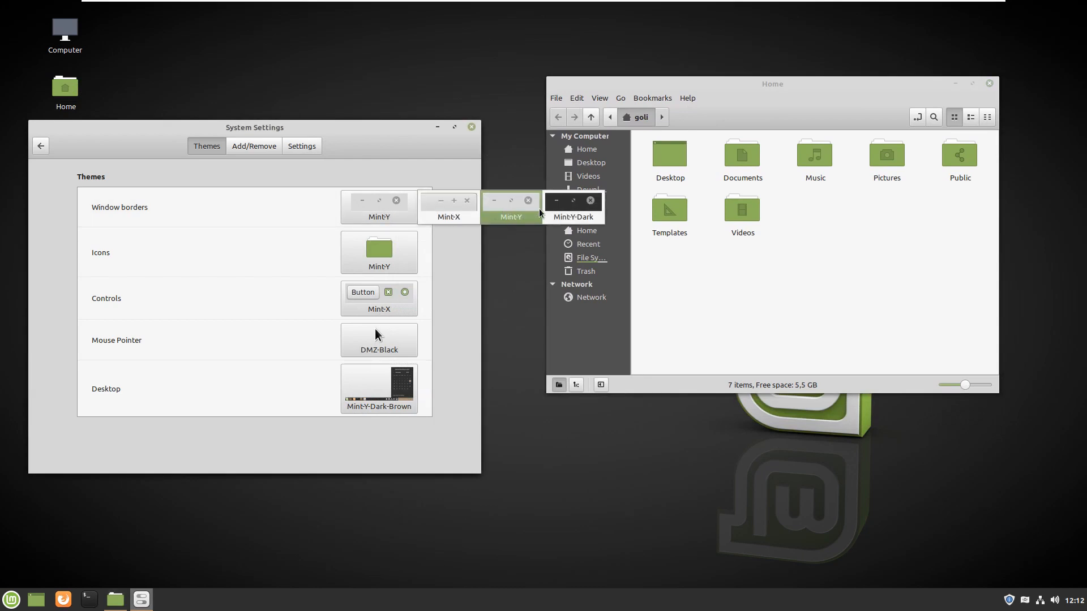
left_click(555, 211)
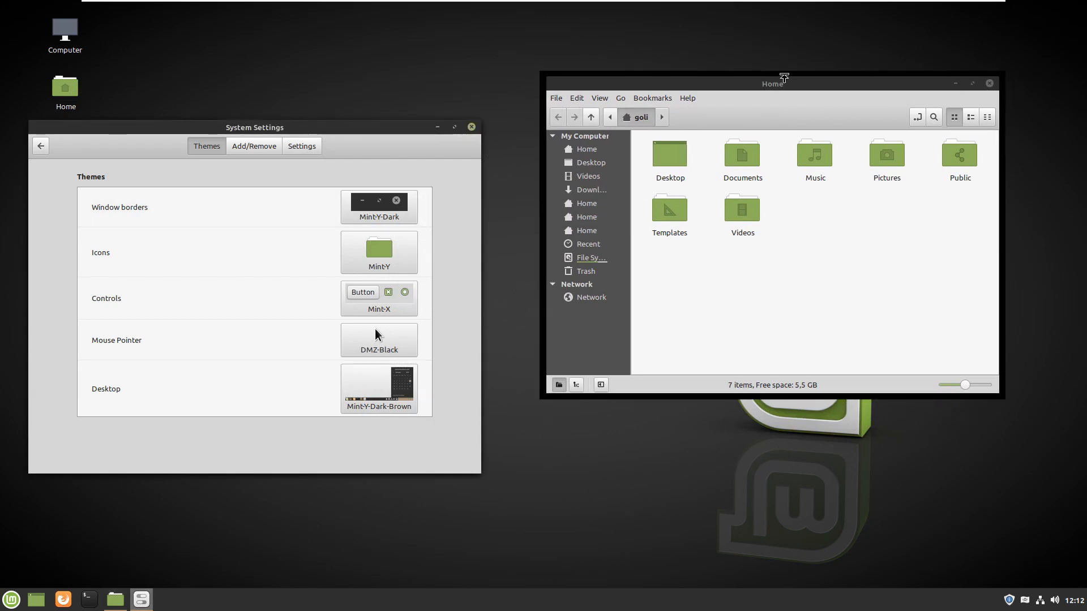
left_click_drag(799, 86, 768, 85)
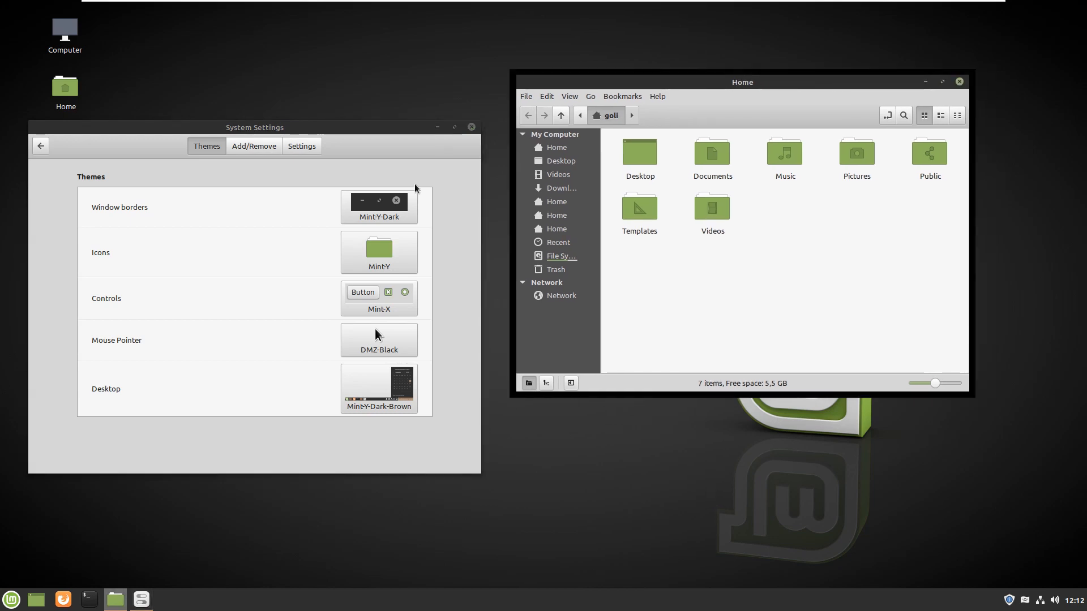
left_click(382, 212)
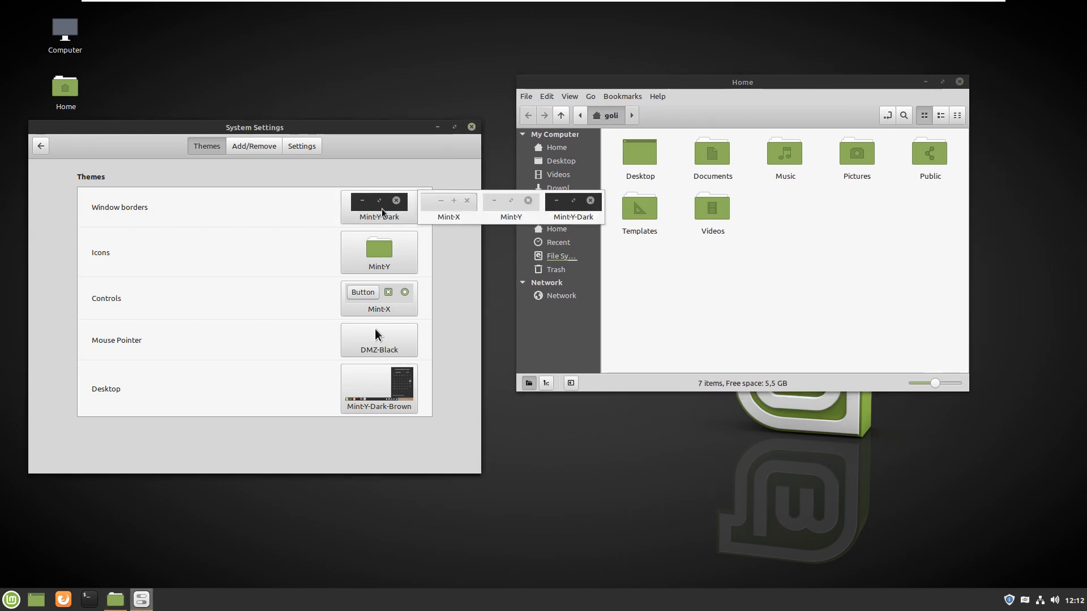
left_click(502, 213)
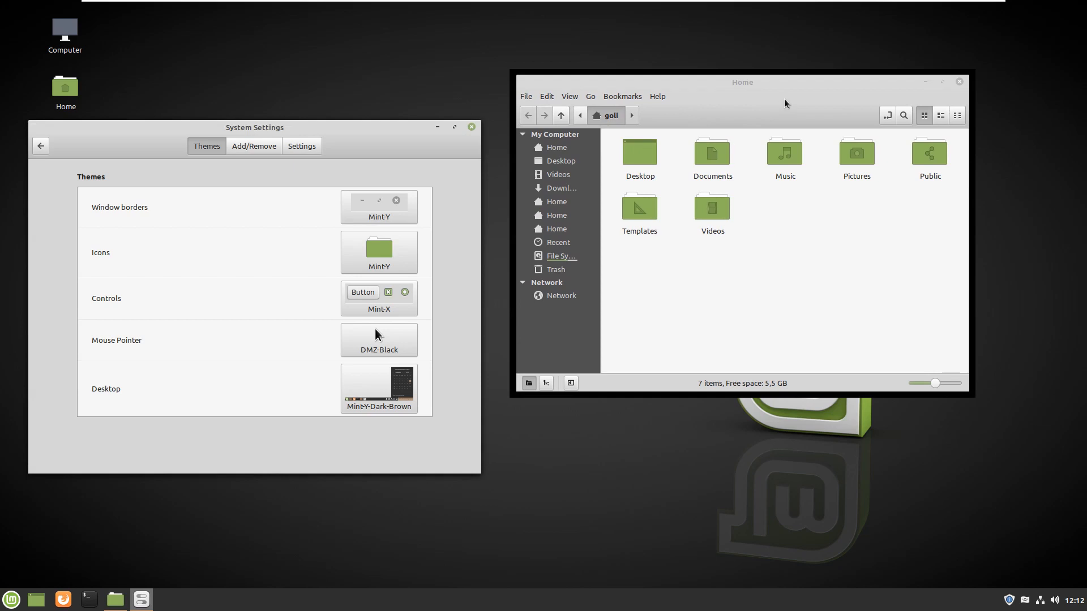
left_click_drag(760, 84, 791, 83)
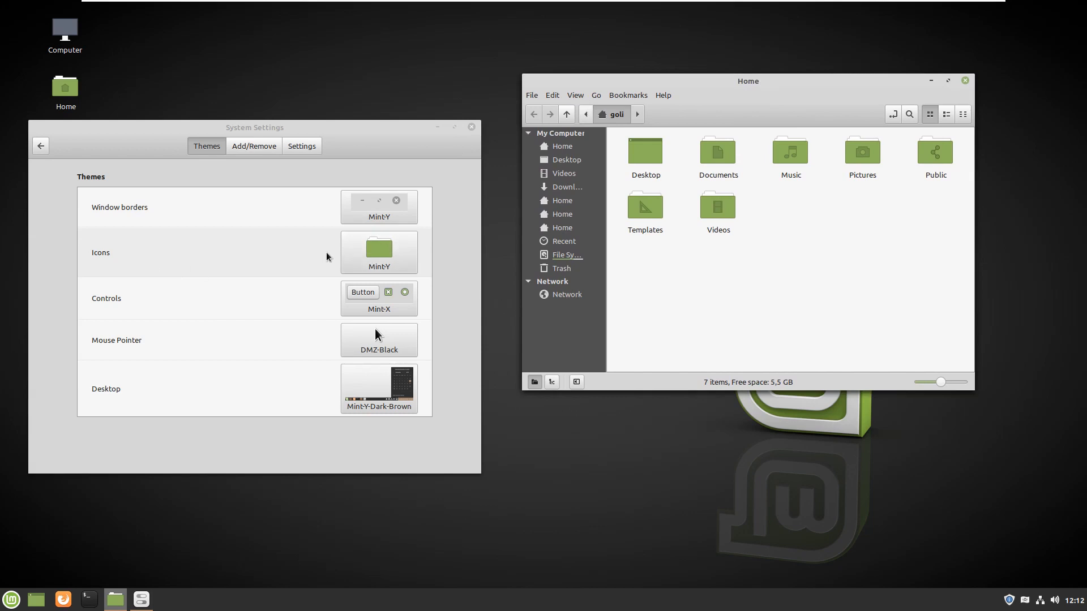
Try the Humanity icon theme and set the icons to Mint-X.
left_click(373, 252)
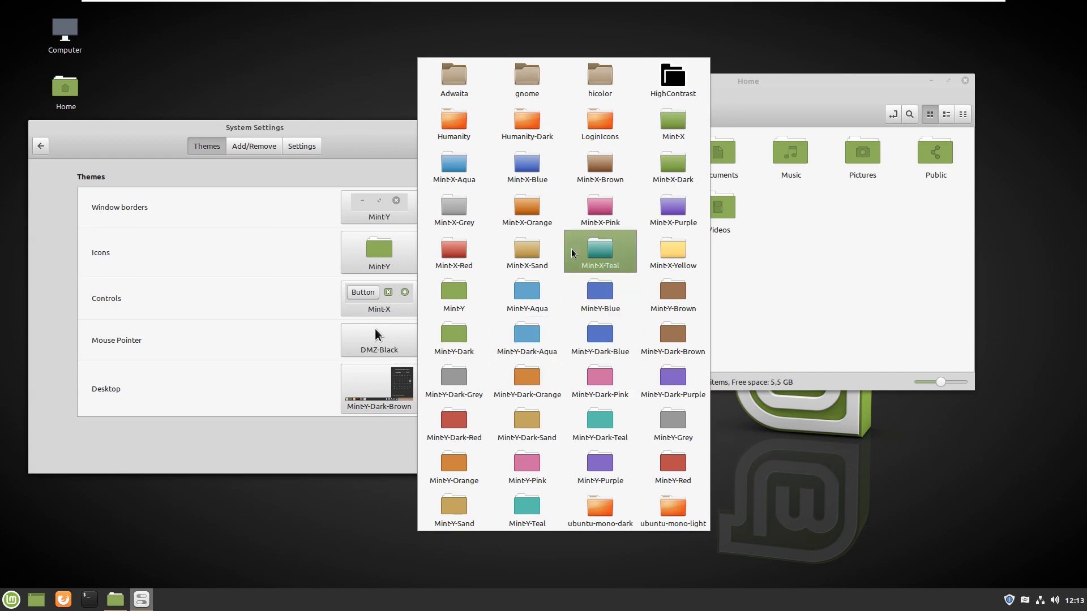
left_click(462, 141)
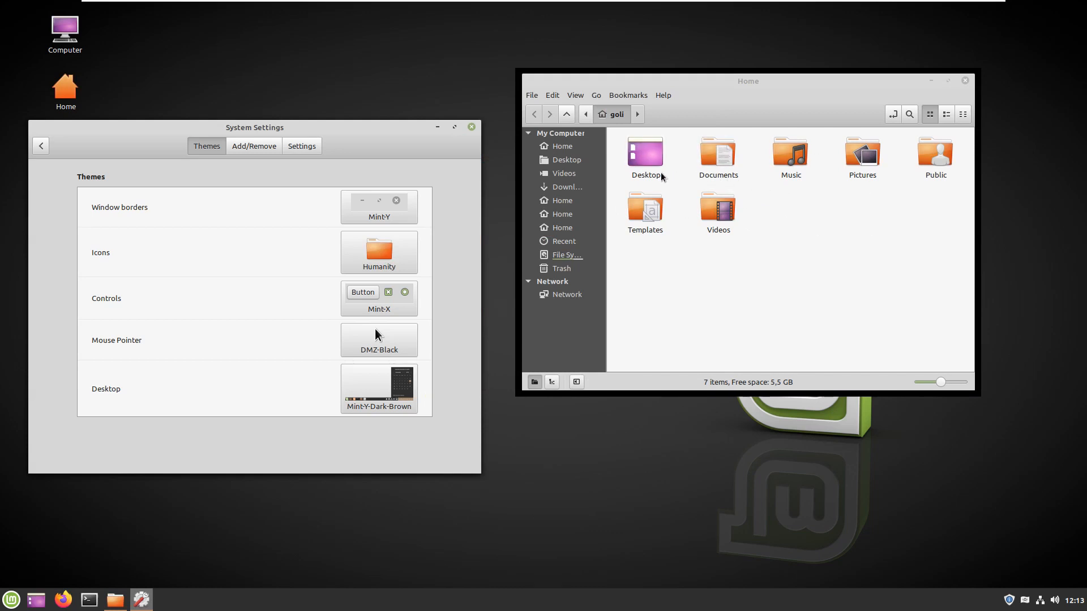
left_click(389, 260)
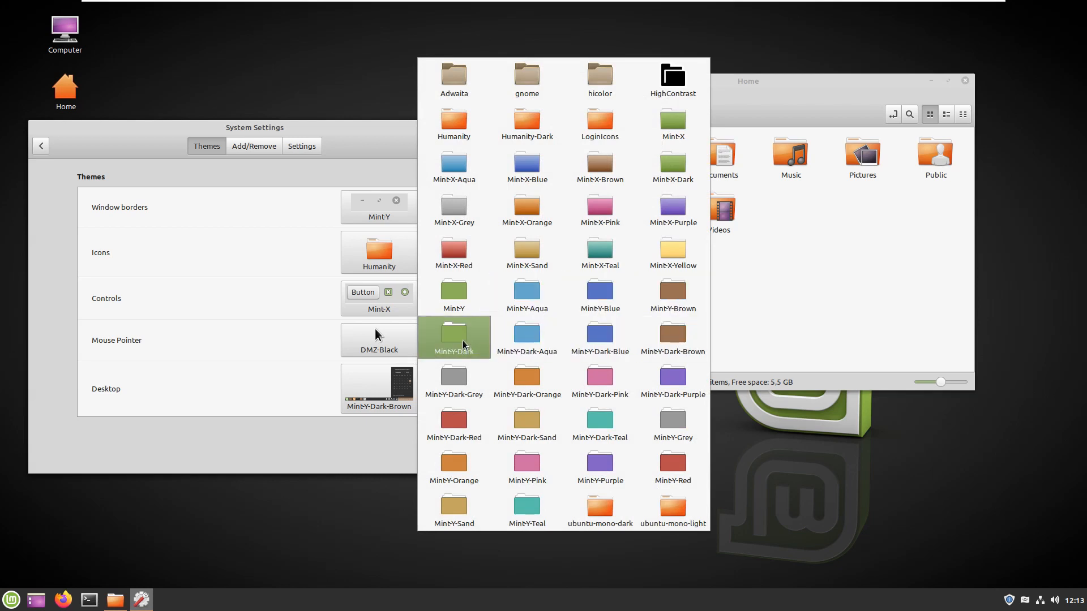
left_click(668, 131)
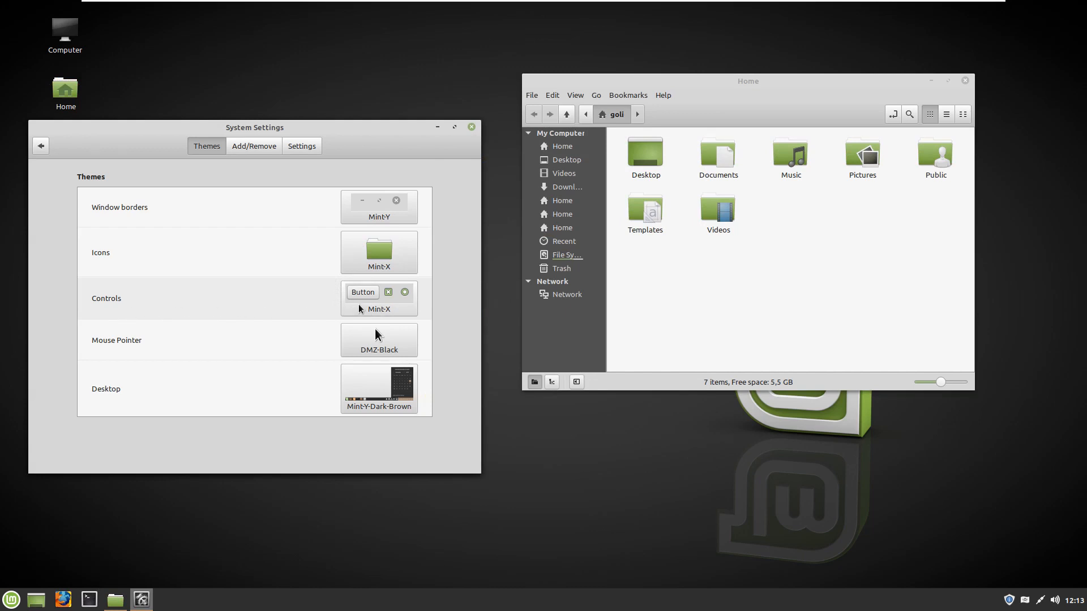
Try the Mint-Y-Dark-Grey controls theme and set the controls to Mint-X-Teal.
left_click(360, 308)
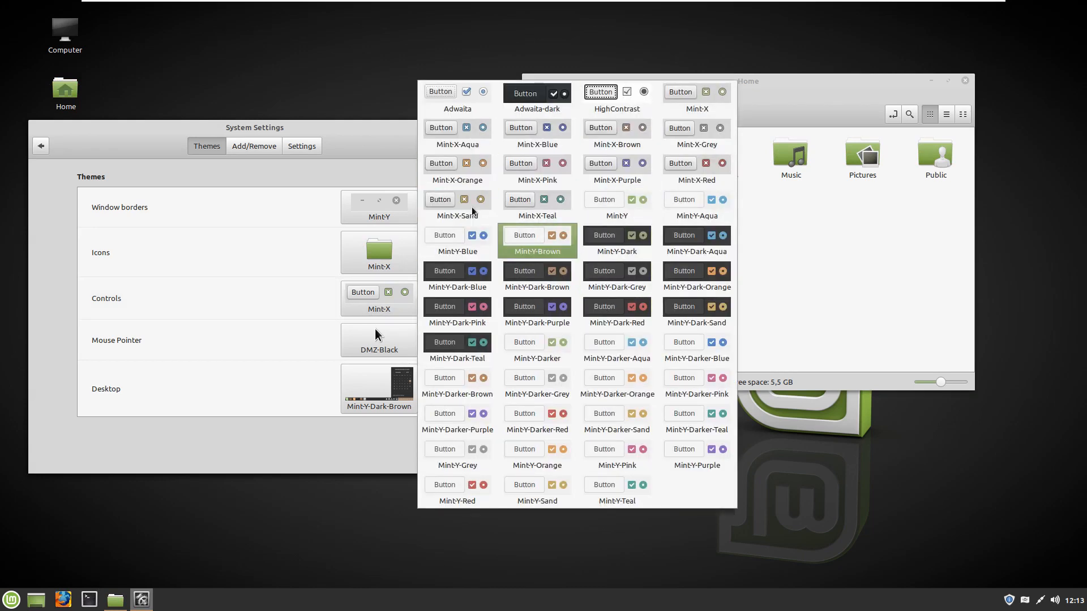
left_click(607, 276)
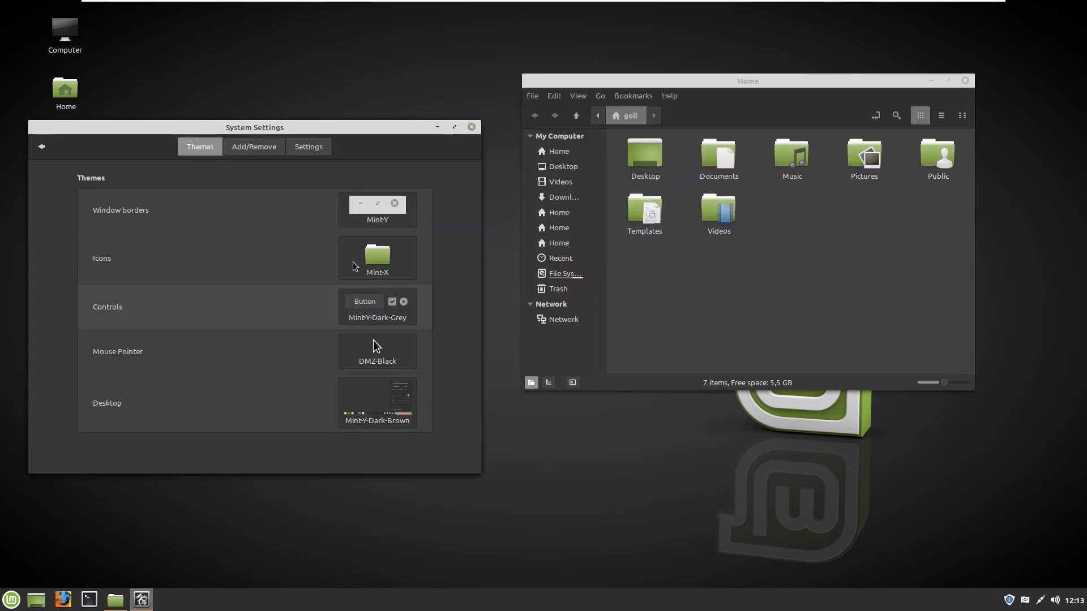
left_click(365, 302)
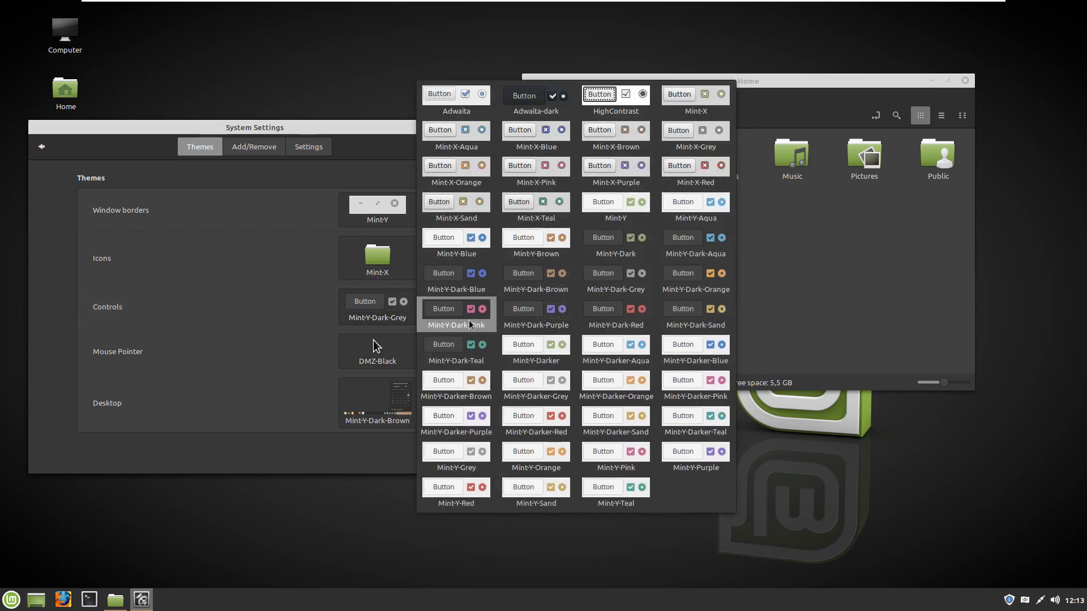
left_click(526, 205)
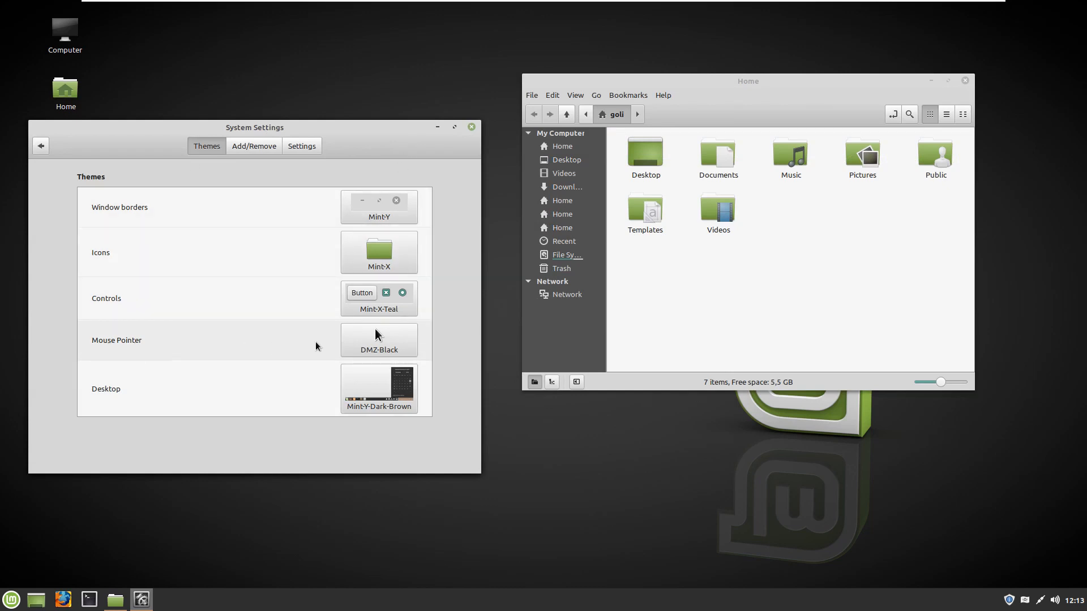
Choose DMZ-Black as the mouse pointer theme.
left_click(360, 343)
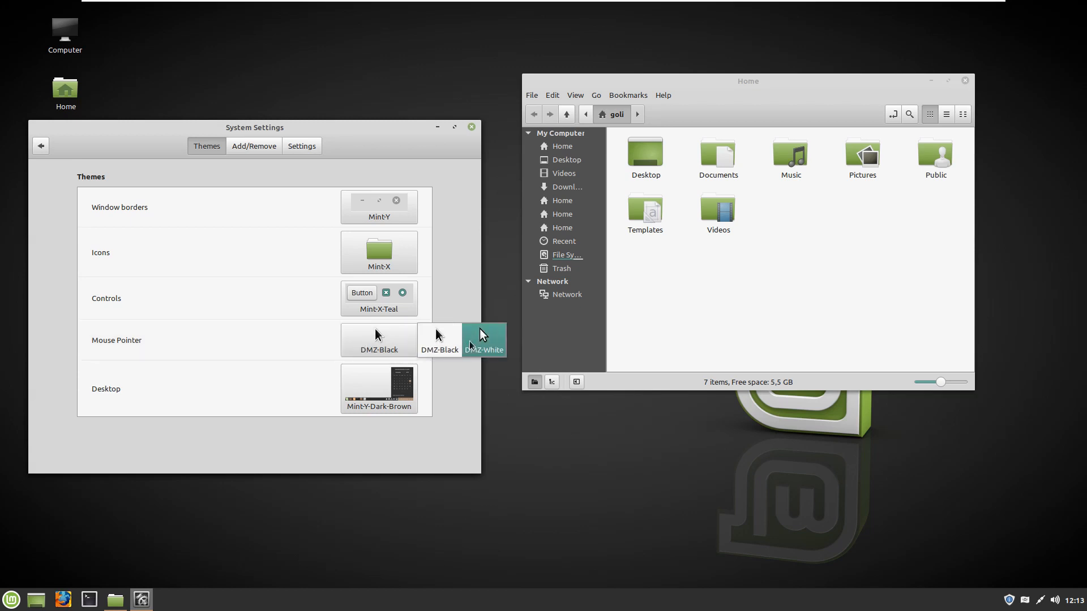
left_click(439, 342)
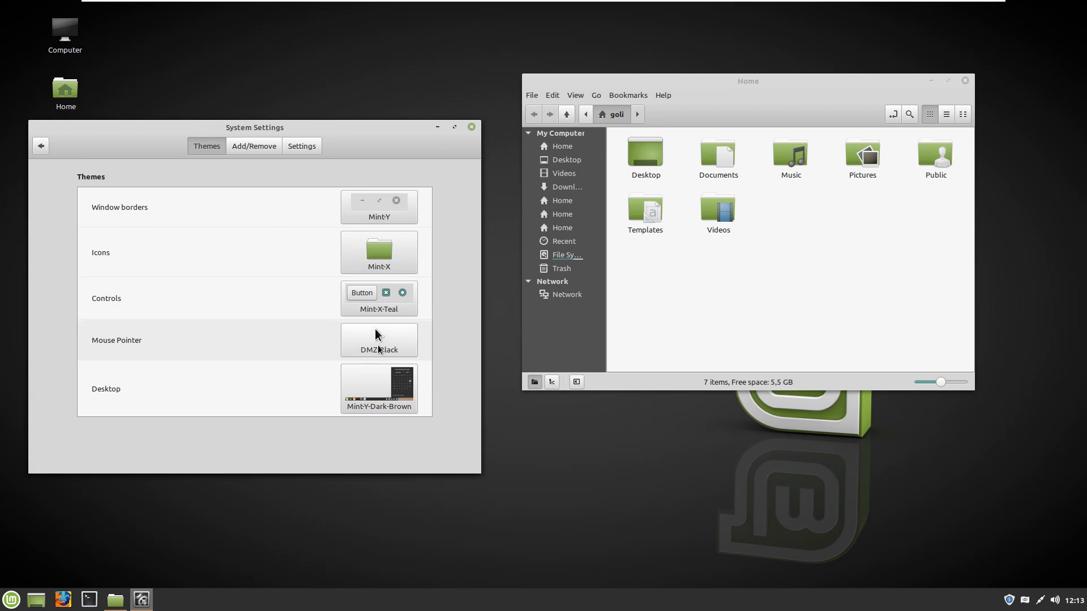
Try the DMZ-White mouse pointer theme and switch back to DMZ-Black.
left_click(378, 341)
left_click(481, 338)
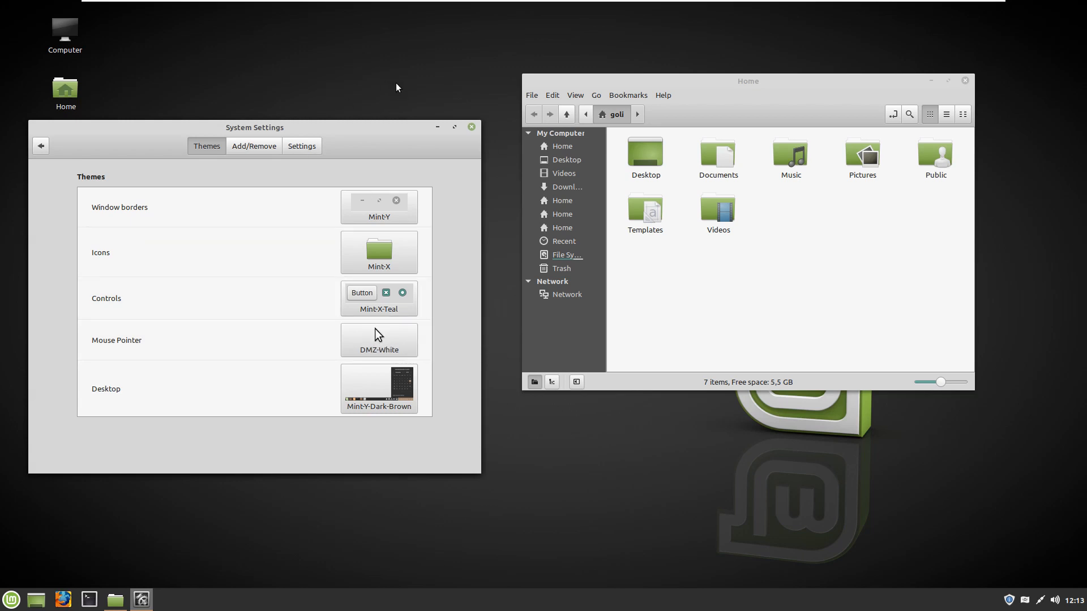
left_click(378, 341)
left_click(439, 340)
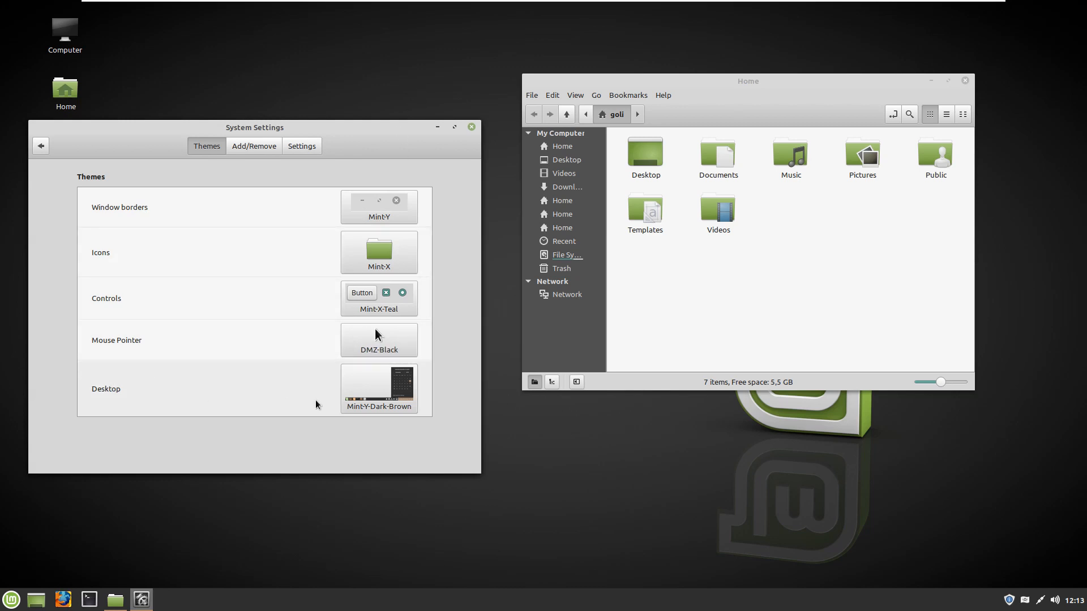
Try the Mint-Y and Mint-Y-Pink desktop themes, and minimize and restore the settings window.
left_click(353, 392)
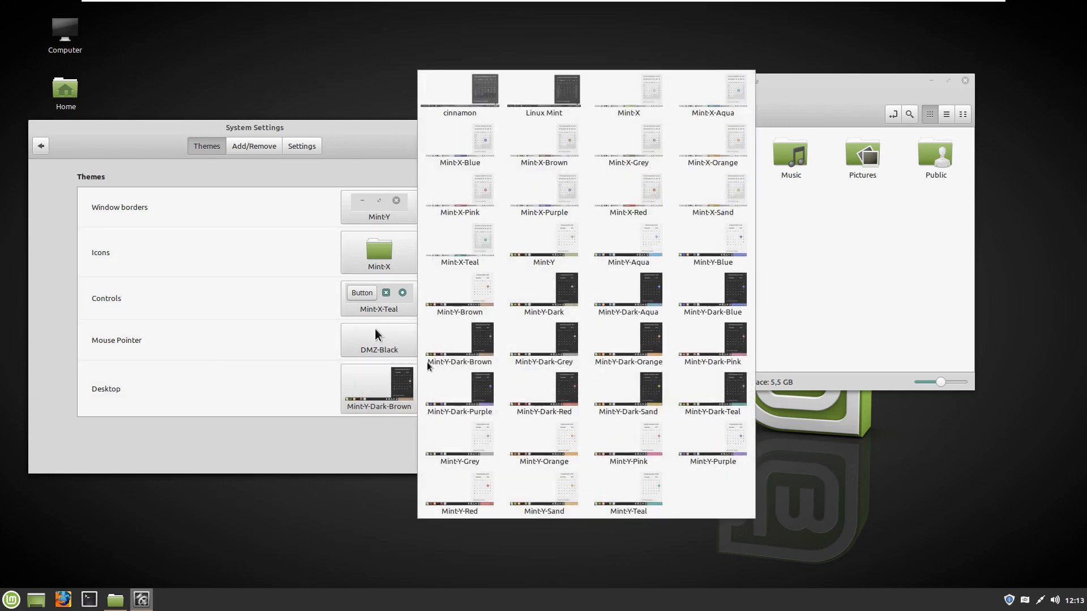
left_click(543, 241)
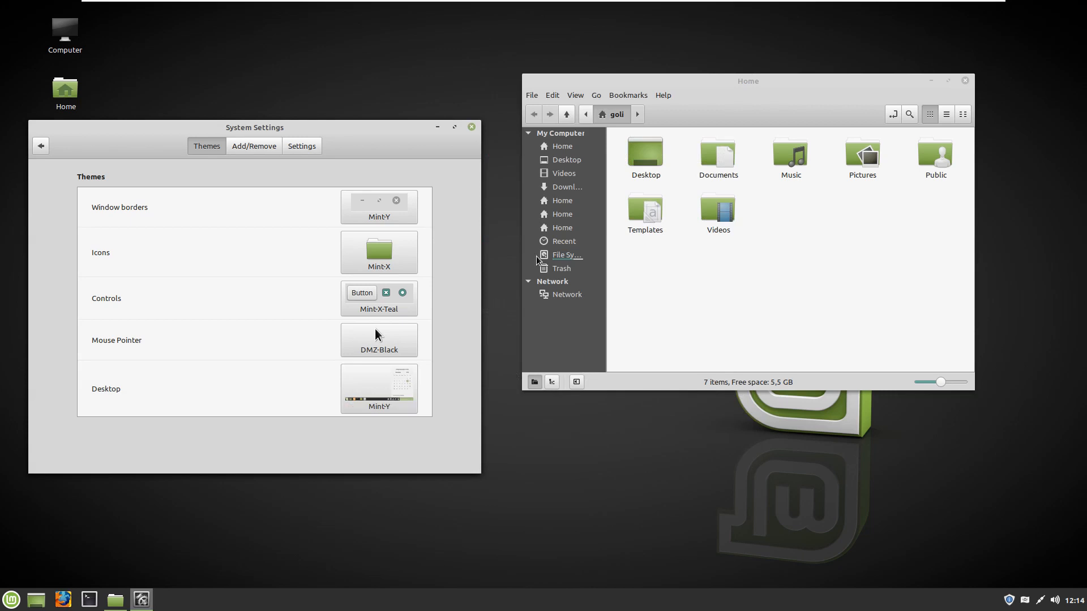
left_click(372, 395)
left_click(564, 444)
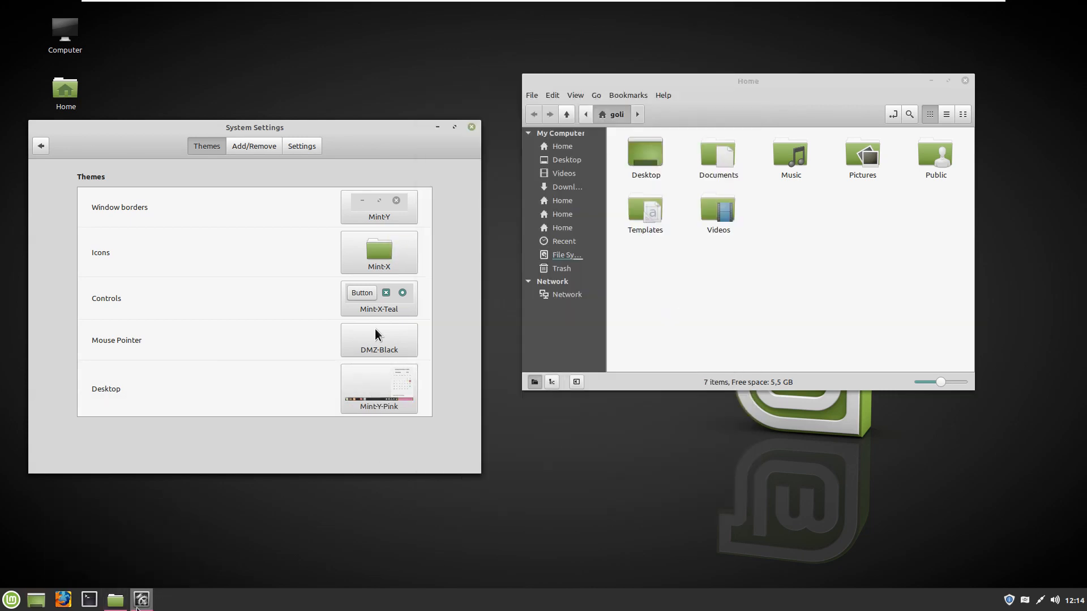
left_click(138, 608)
left_click(139, 592)
Try the Mint-Y-Blue desktop theme and preview it in the applications menu.
left_click(379, 385)
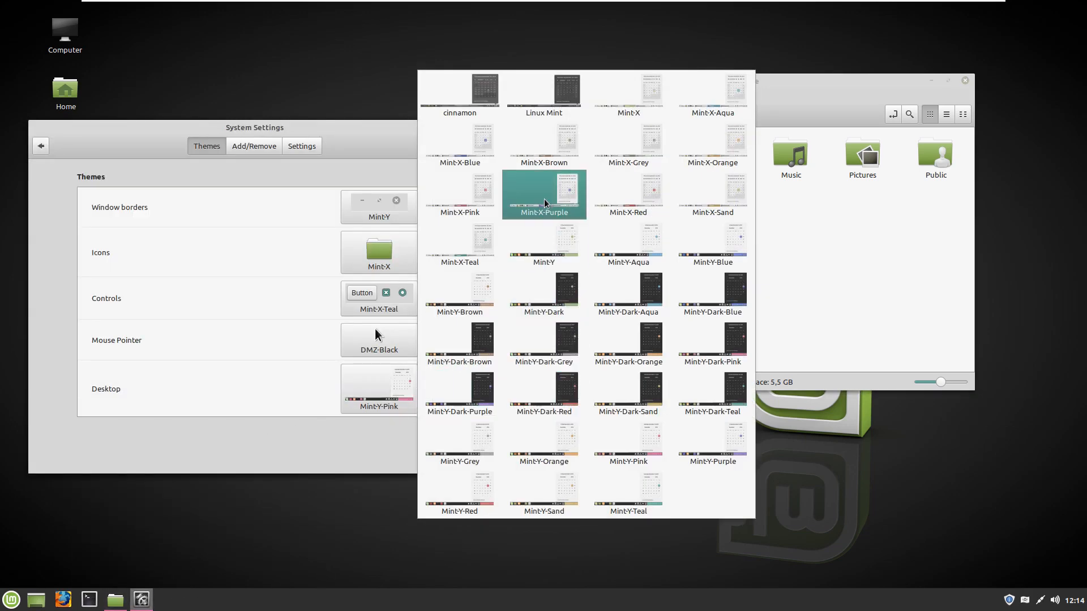
left_click(716, 253)
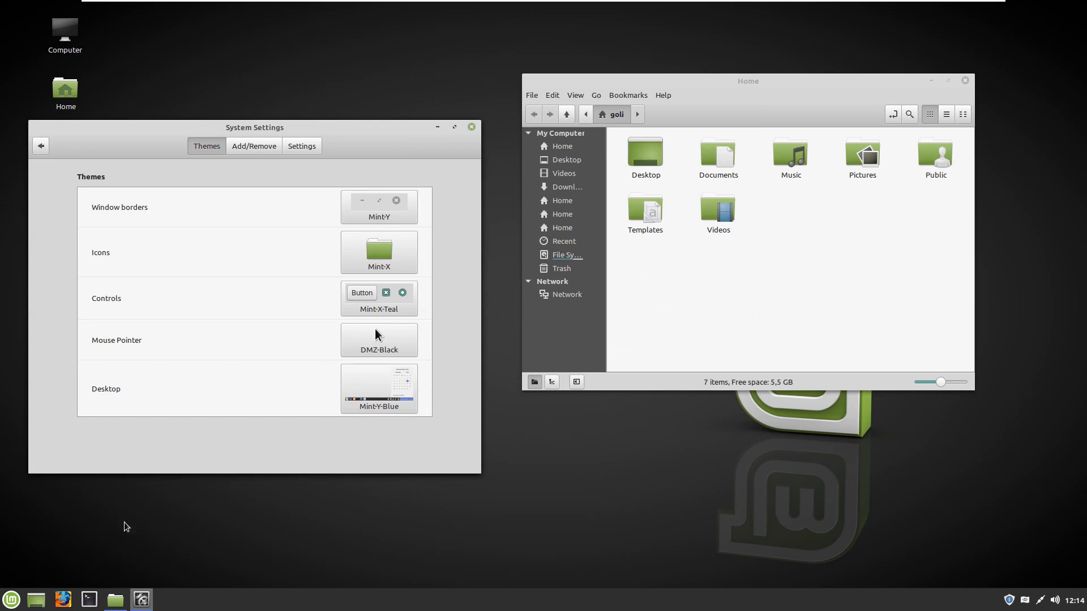
left_click(11, 599)
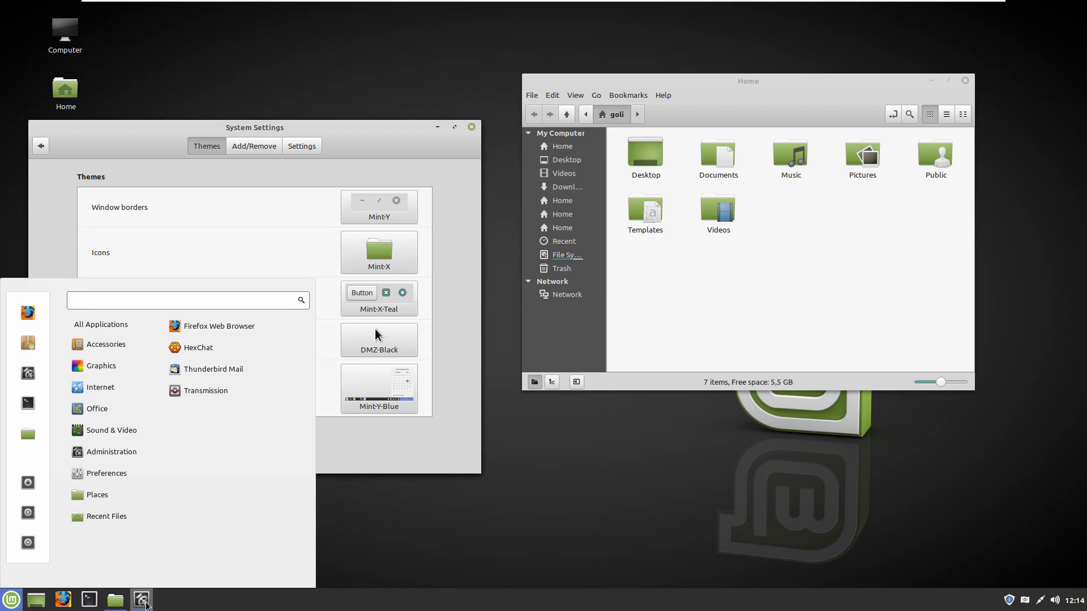
left_click(146, 604)
left_click(146, 603)
Set the desktop theme to Mint-Y-Red and preview it in the applications menu.
left_click(396, 394)
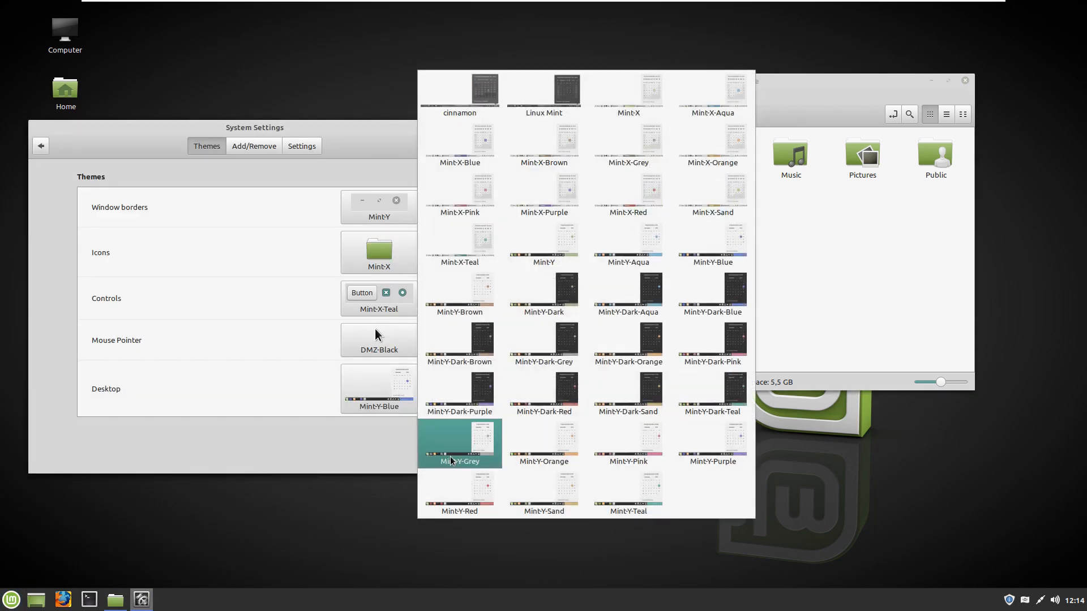
left_click(473, 486)
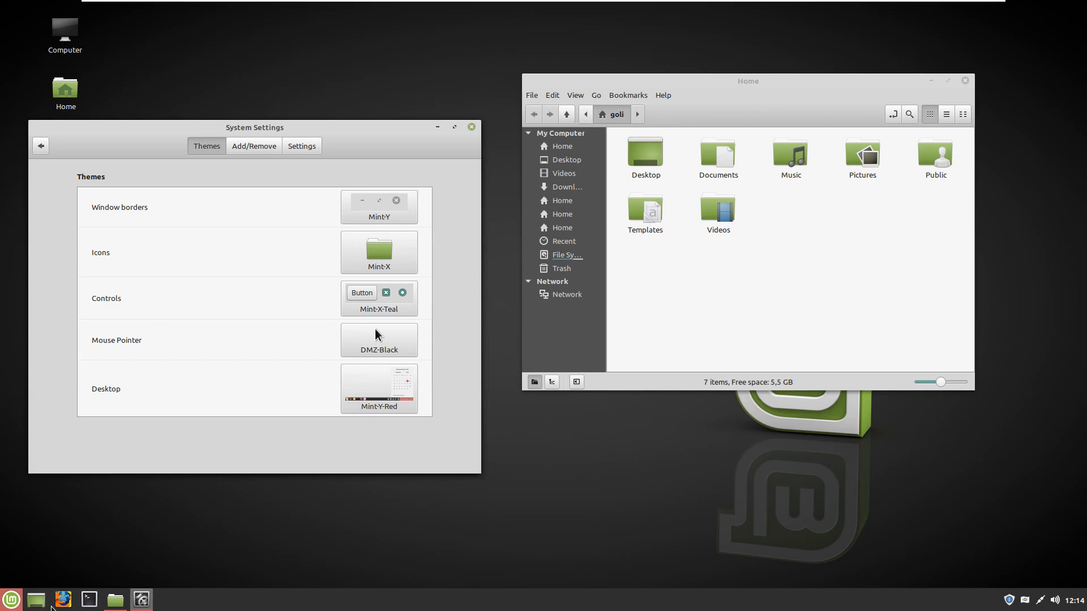
left_click(10, 602)
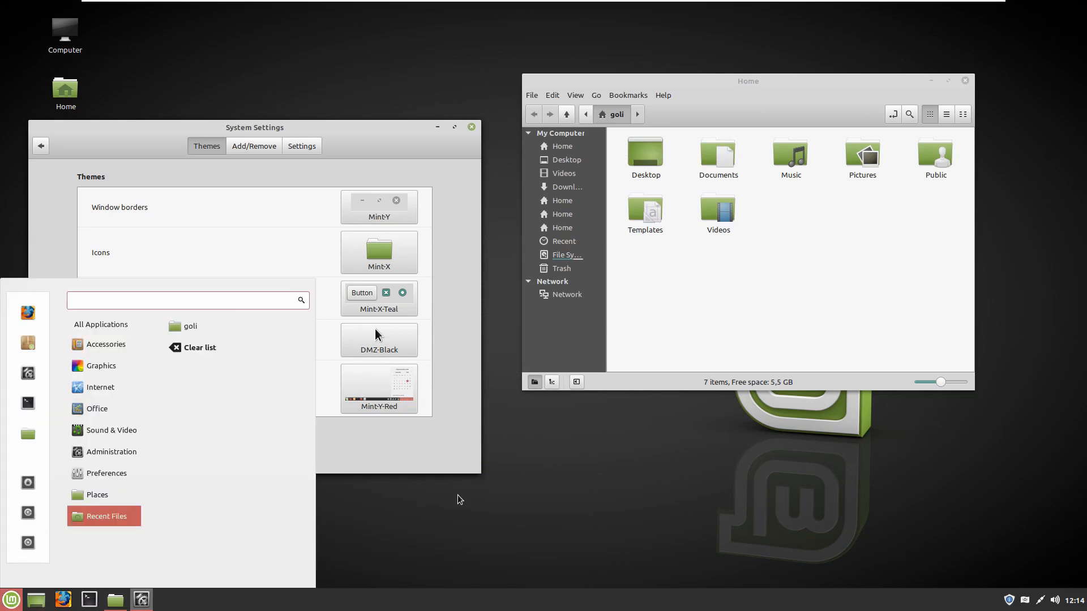
left_click(476, 524)
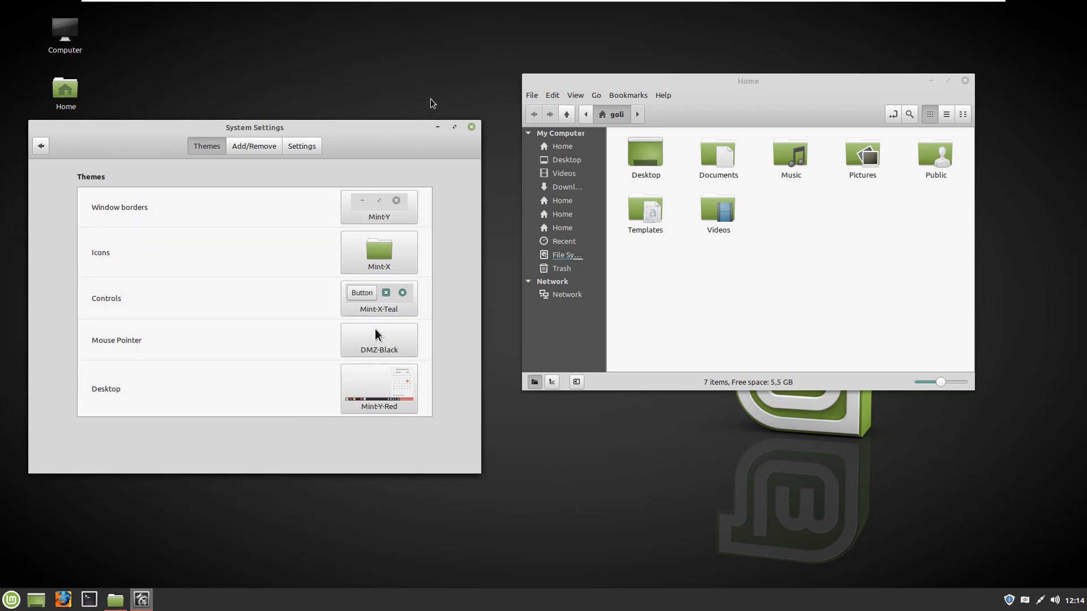
Look through the downloadable themes and the miscellaneous and scrollbar options, and return to the settings overview.
left_click_drag(395, 134, 509, 61)
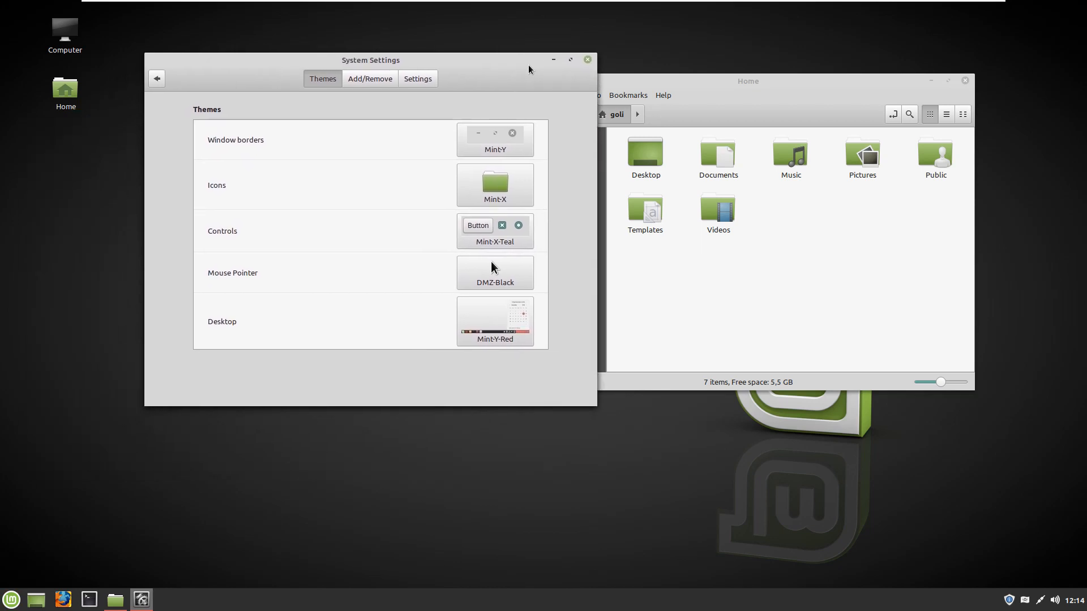
left_click(362, 84)
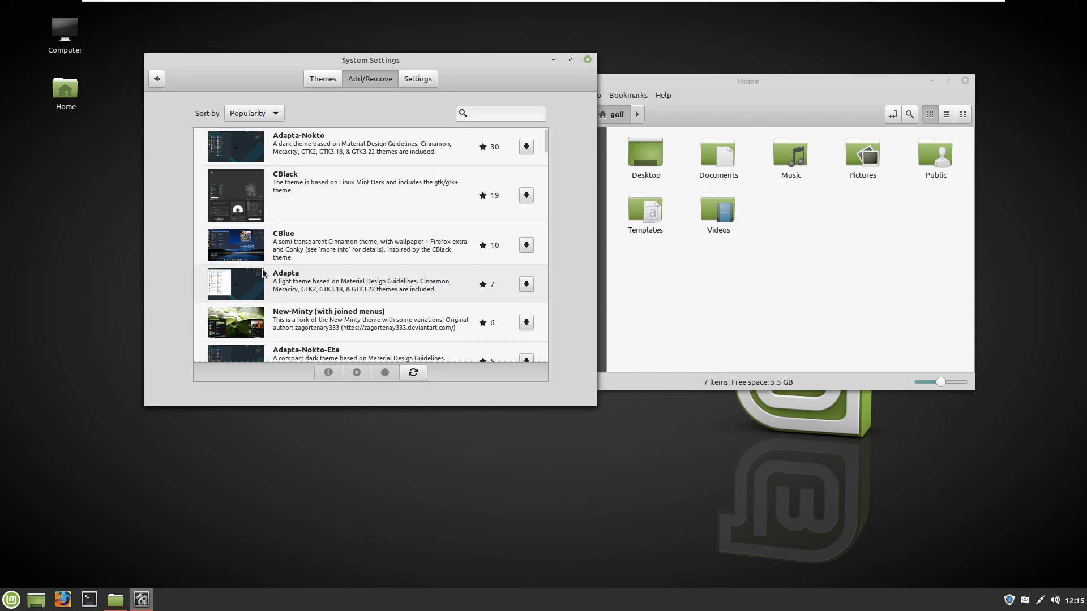
scroll(350, 292, "down", 5)
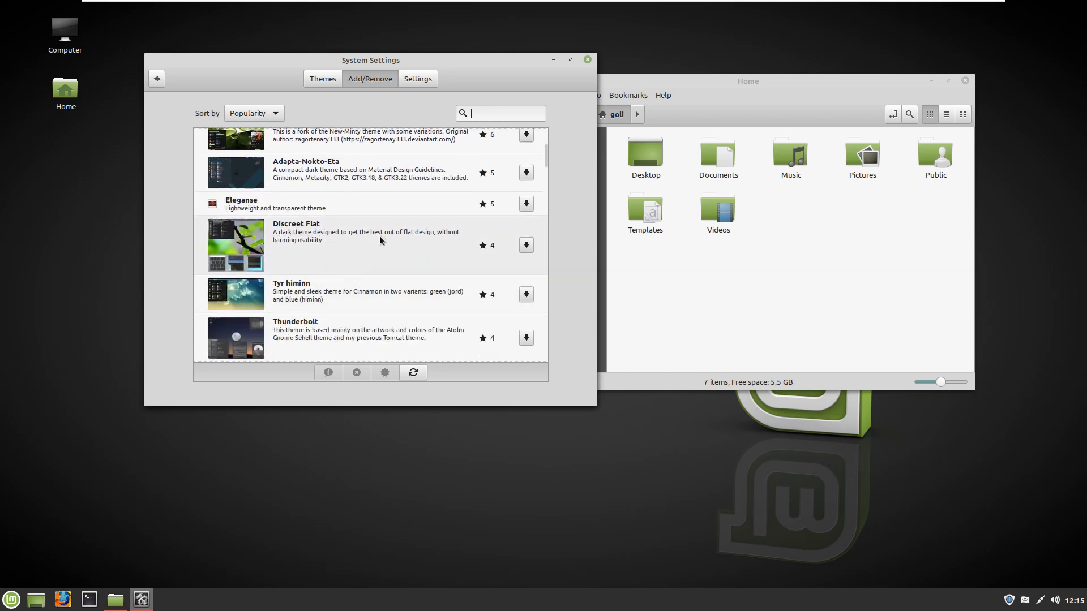
left_click(419, 78)
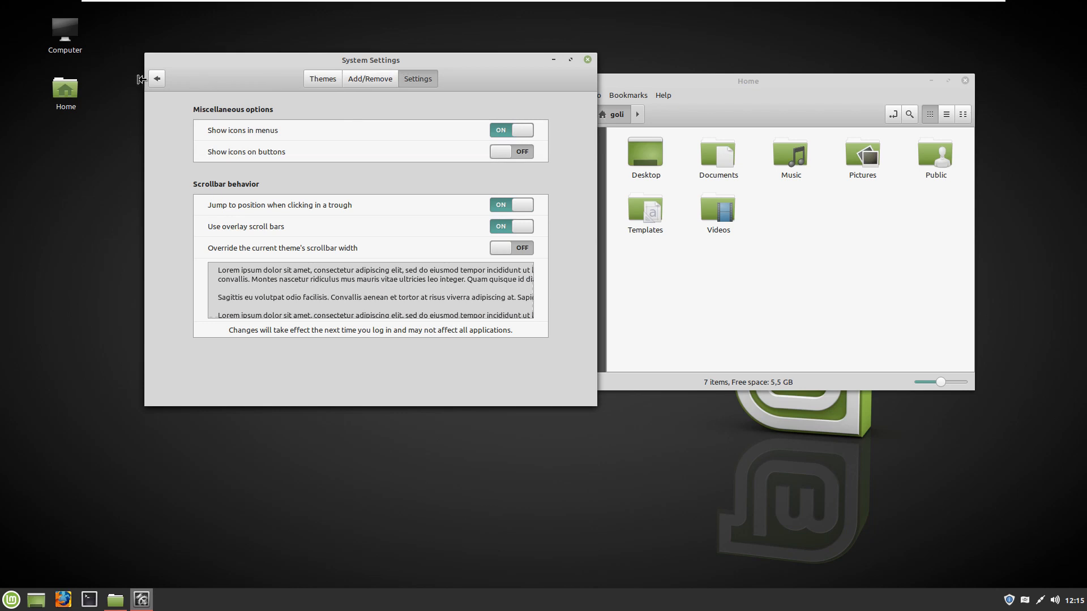
left_click(157, 78)
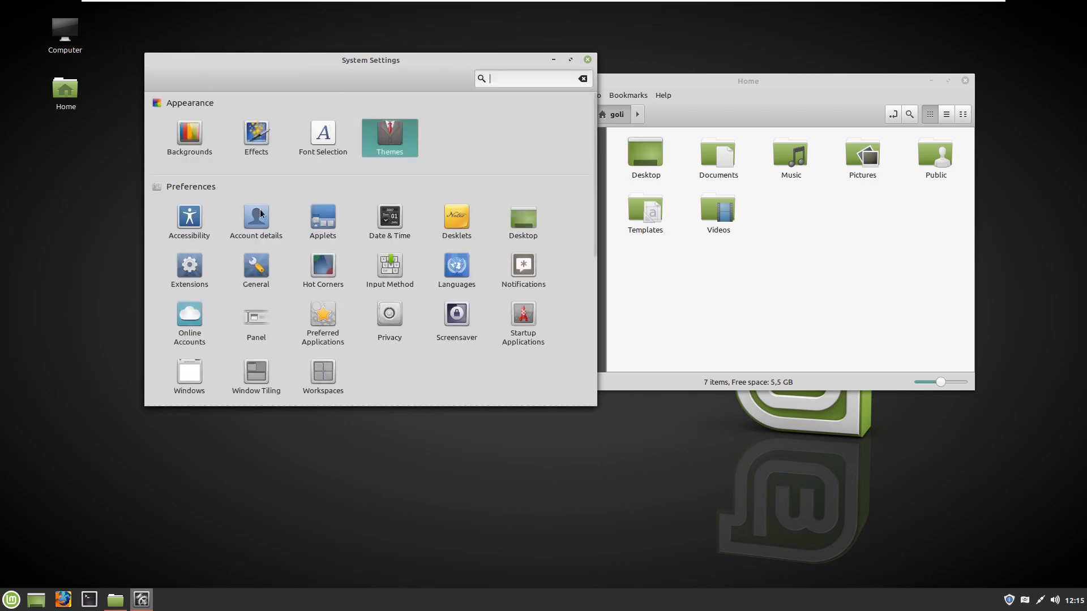
Close the Home file window and move the System Settings window towards the centre of the desktop.
scroll(332, 305, "down", 3)
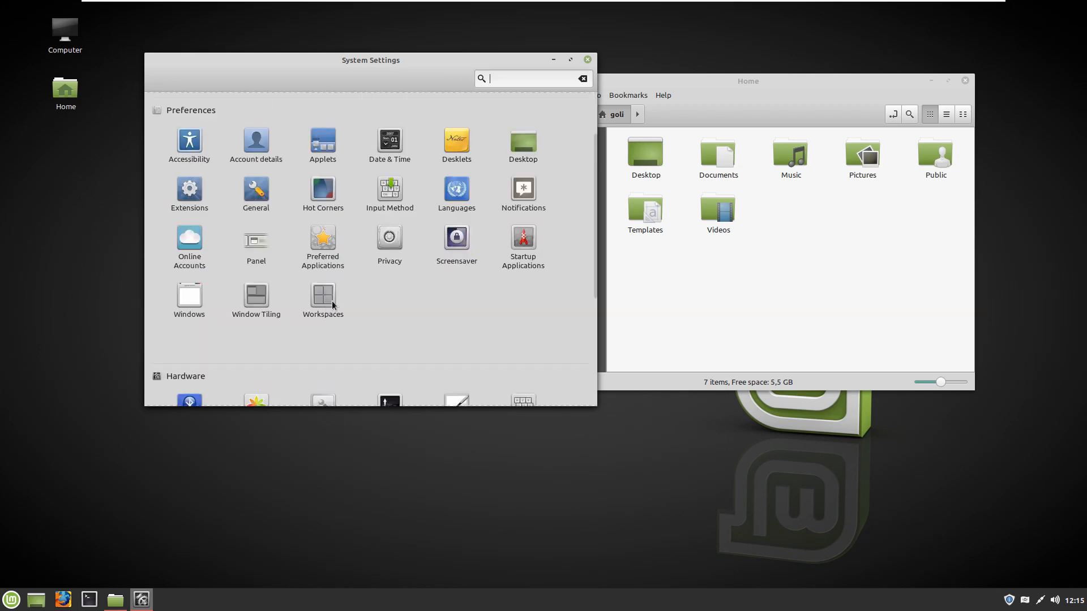
left_click(964, 81)
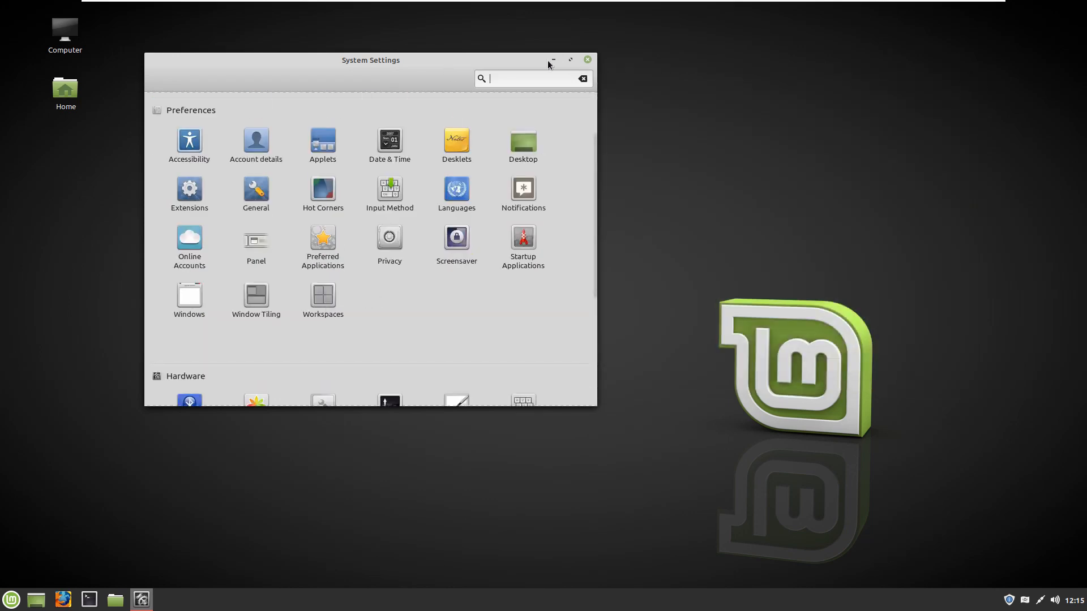
left_click_drag(461, 60, 592, 59)
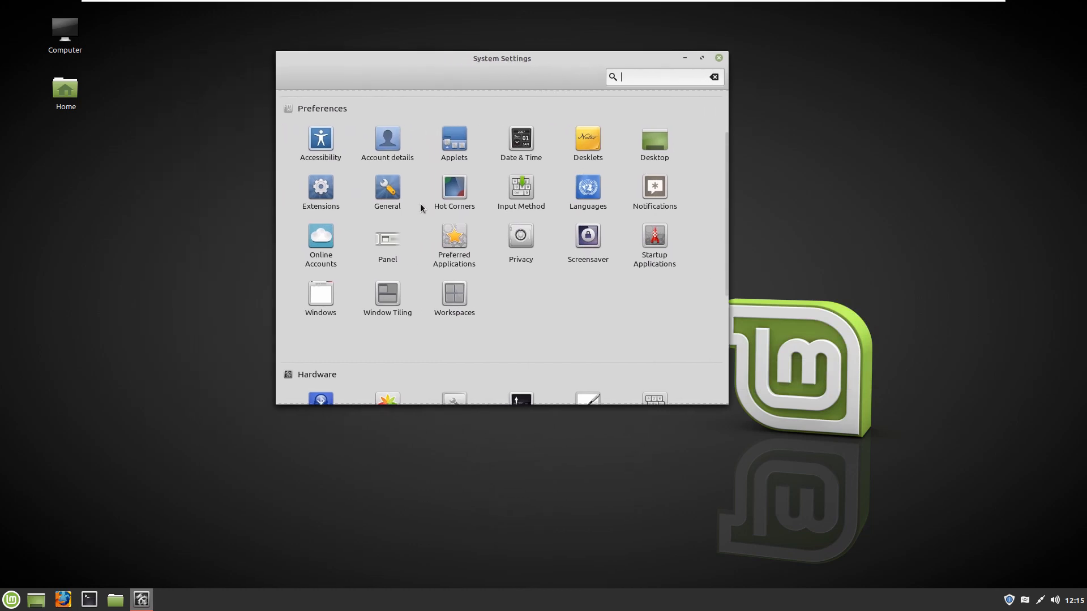
scroll(419, 203, "up", 3)
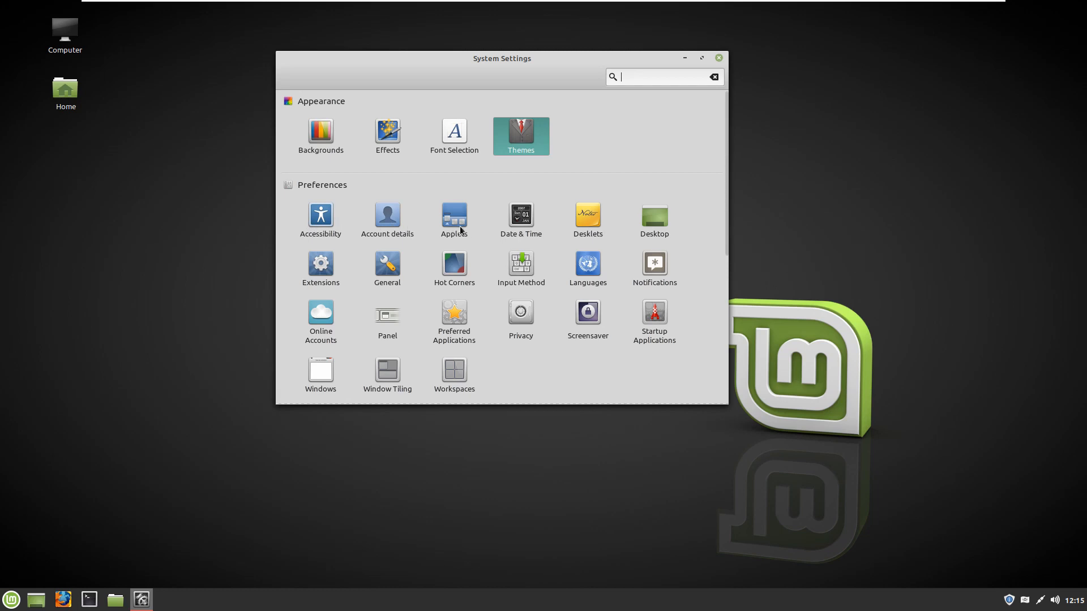
Examine the visual, typing assistance and mouse options in the Accessibility settings.
left_click(316, 226)
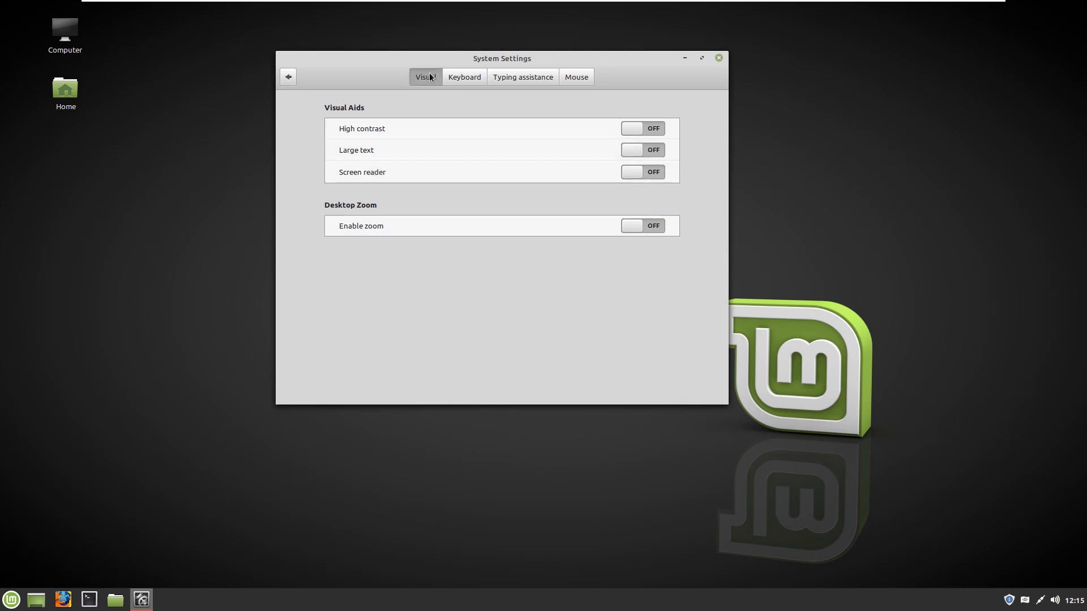
left_click(577, 78)
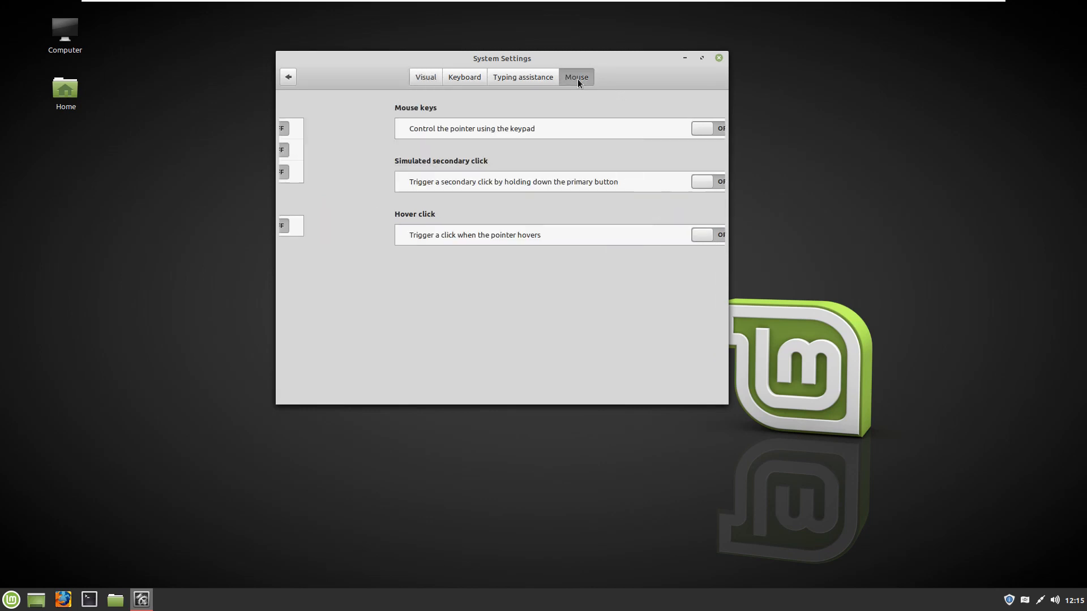
left_click(525, 82)
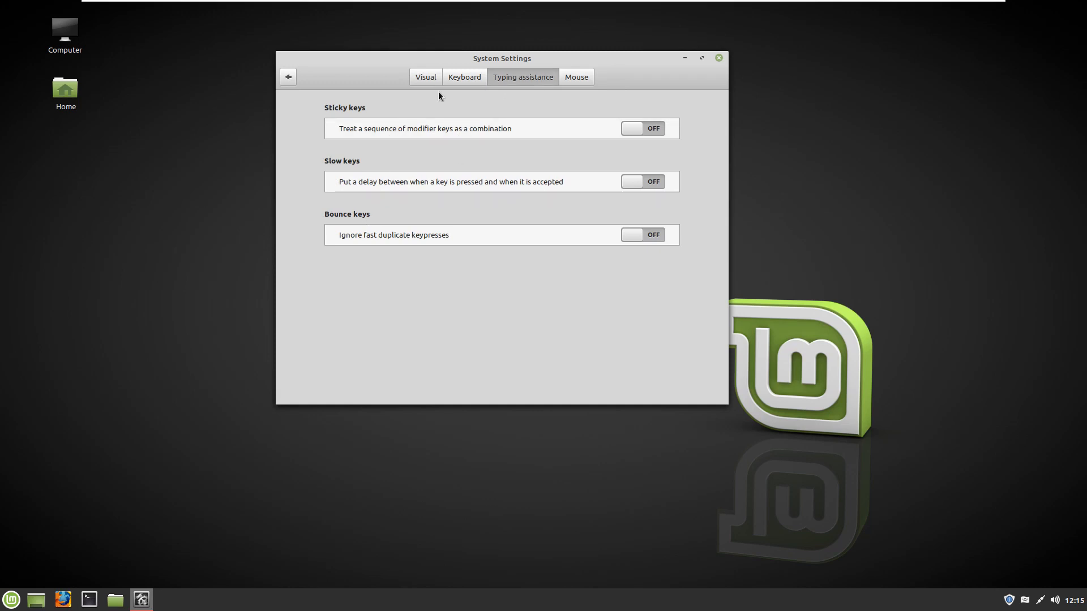
left_click(574, 79)
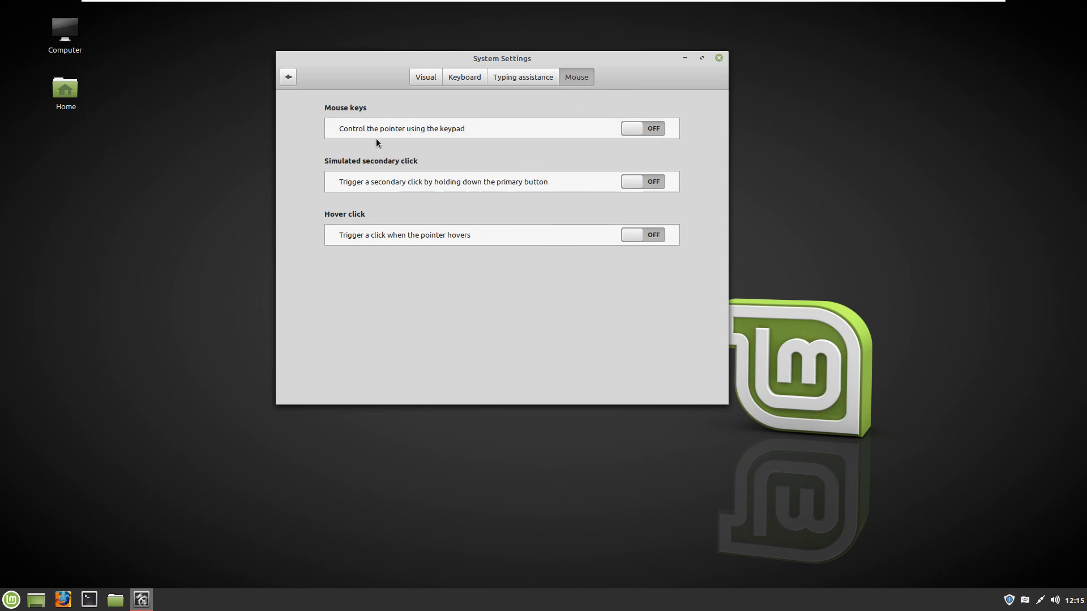
left_click(423, 76)
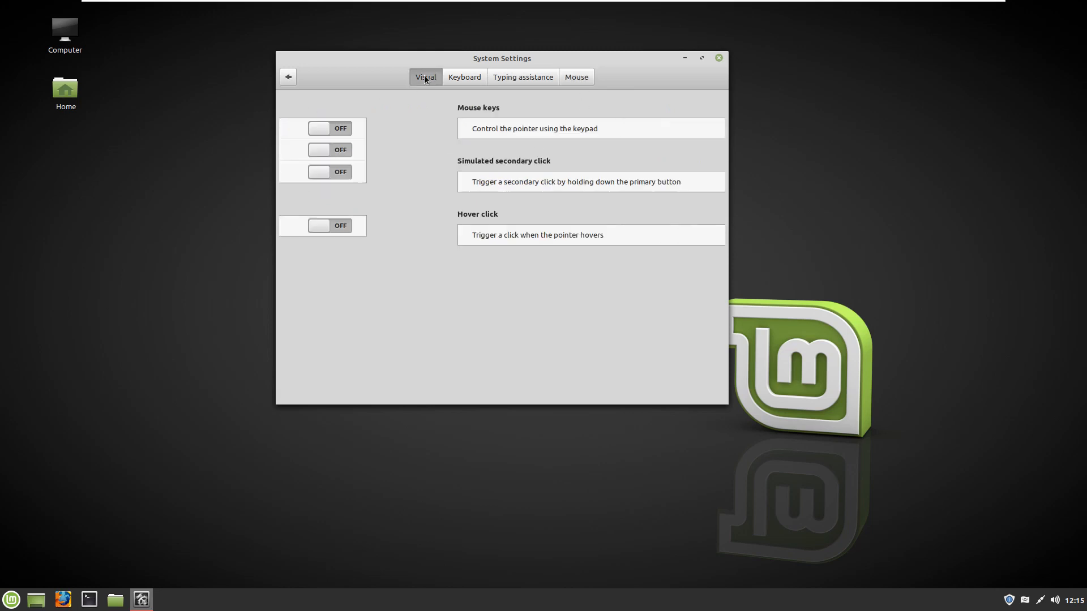
Try the on-screen keyboard and the keypad pointer control, switch both off again and leave the Accessibility settings.
left_click(469, 80)
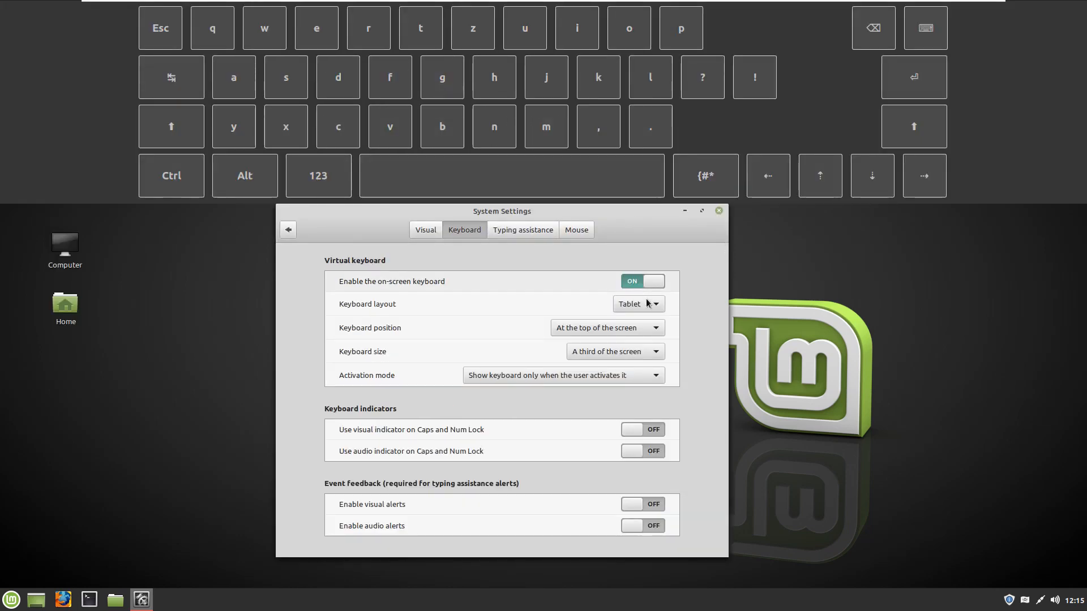
left_click(654, 281)
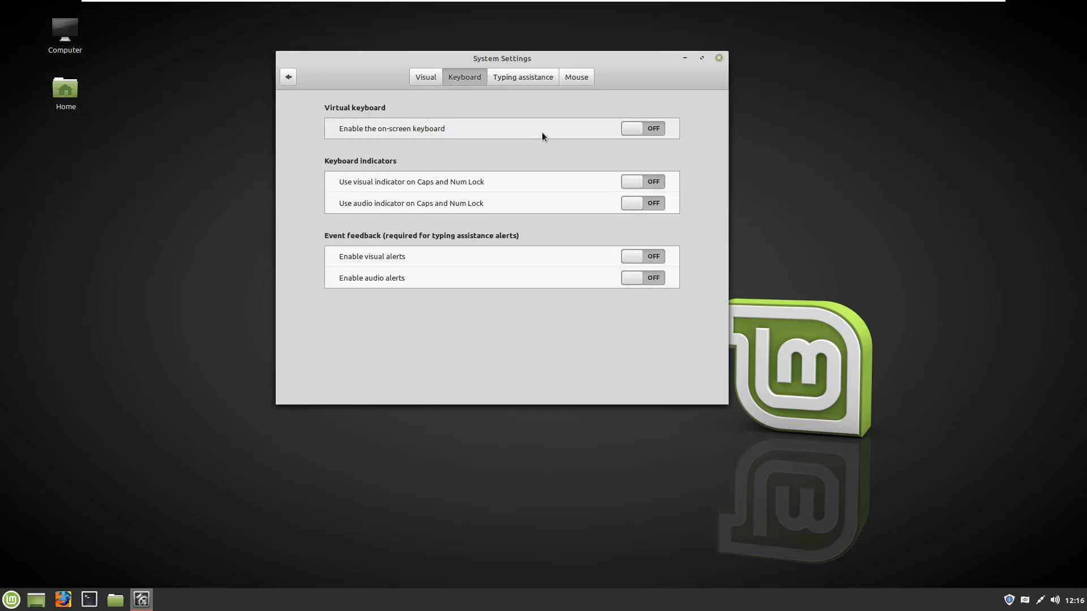
left_click(565, 73)
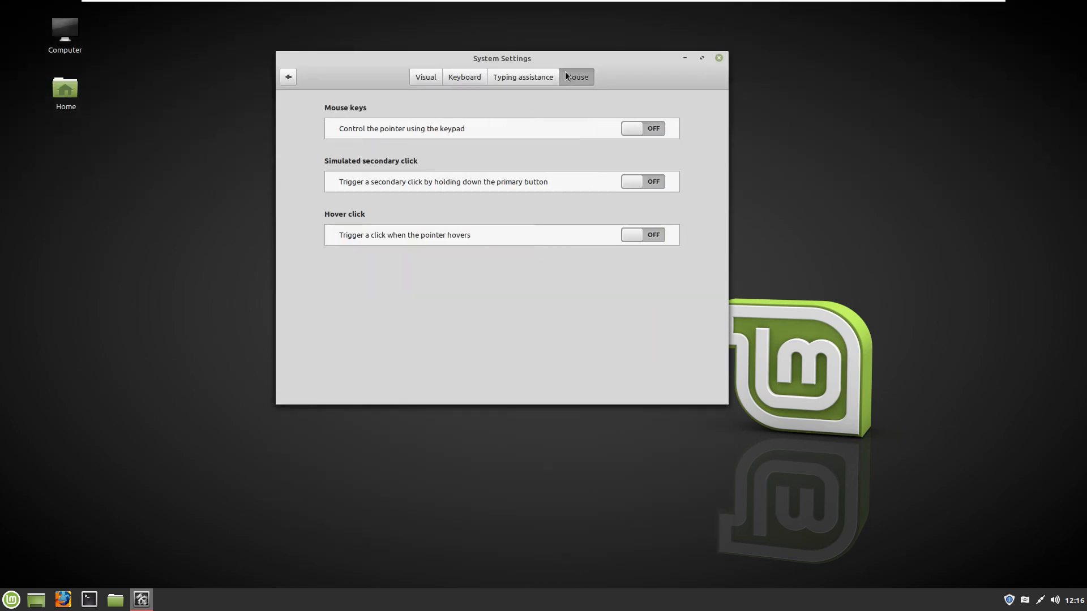
left_click(632, 128)
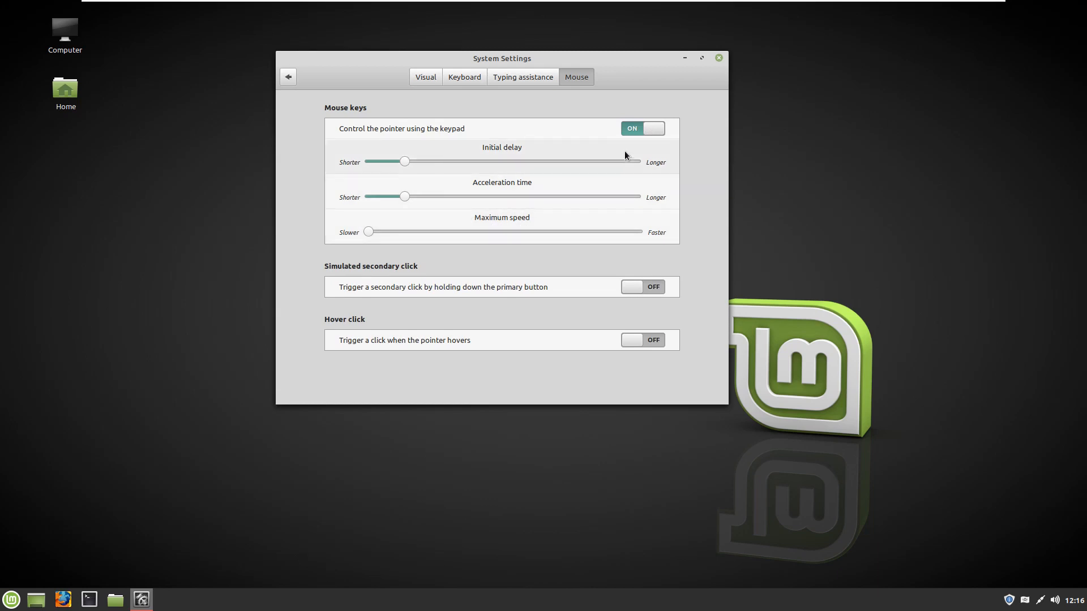
left_click(647, 134)
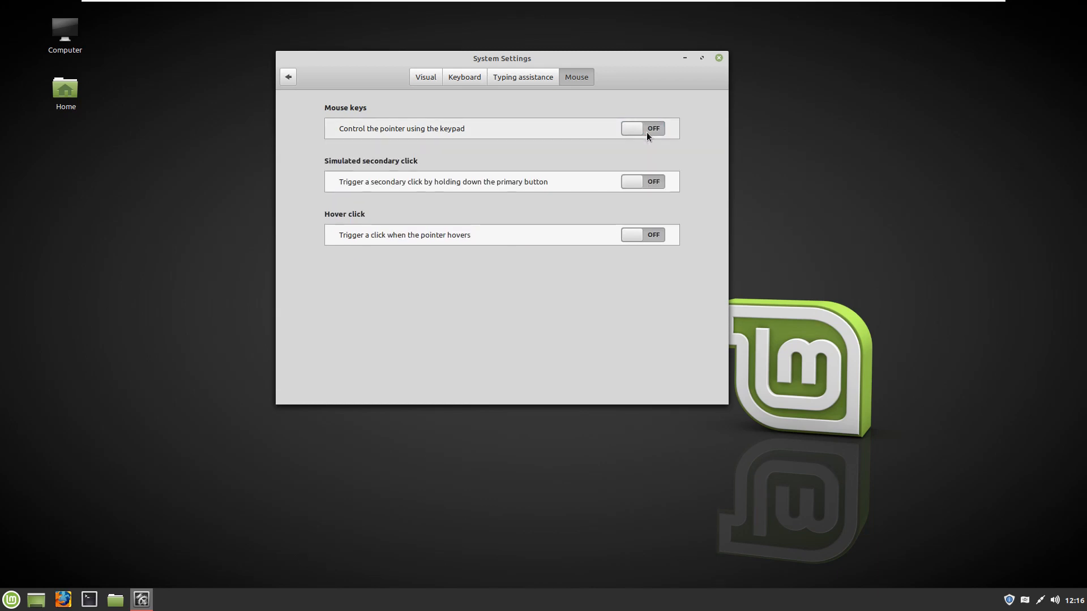
left_click(288, 78)
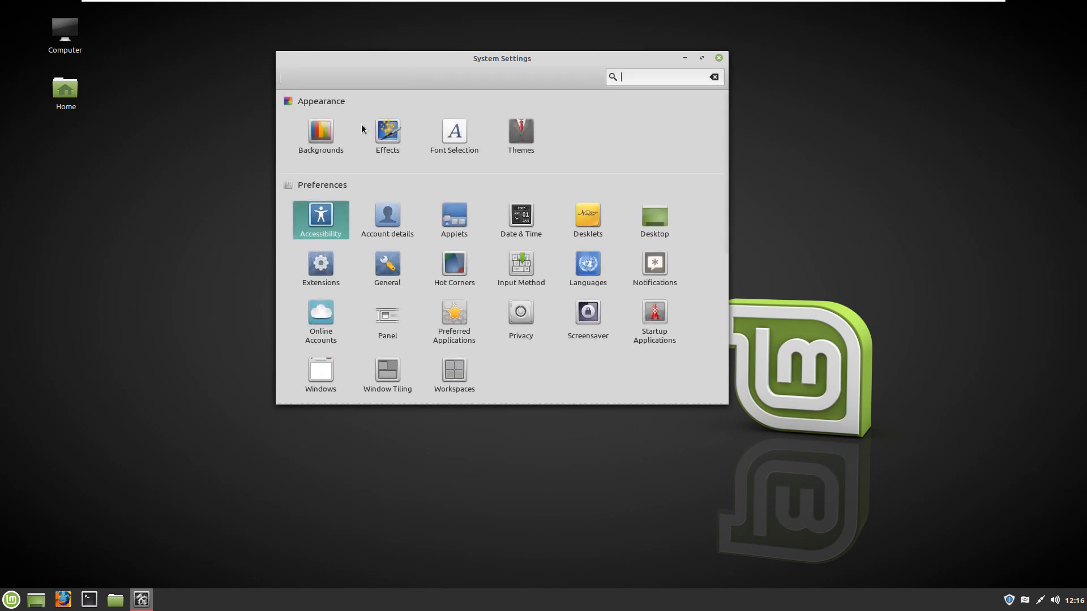
View the account details and the available profile pictures without choosing one.
left_click(391, 227)
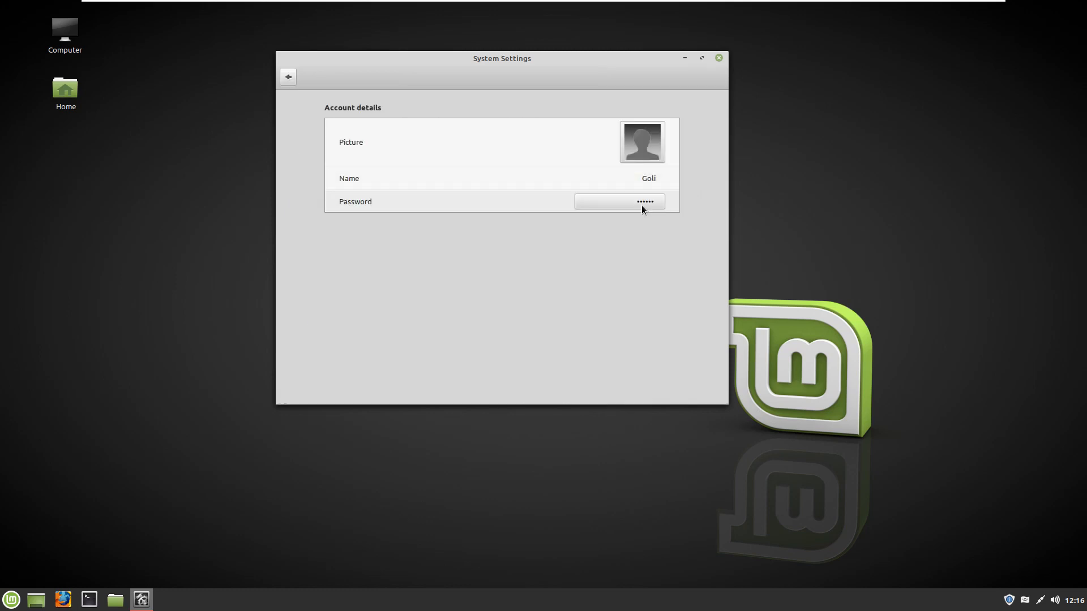
left_click(647, 147)
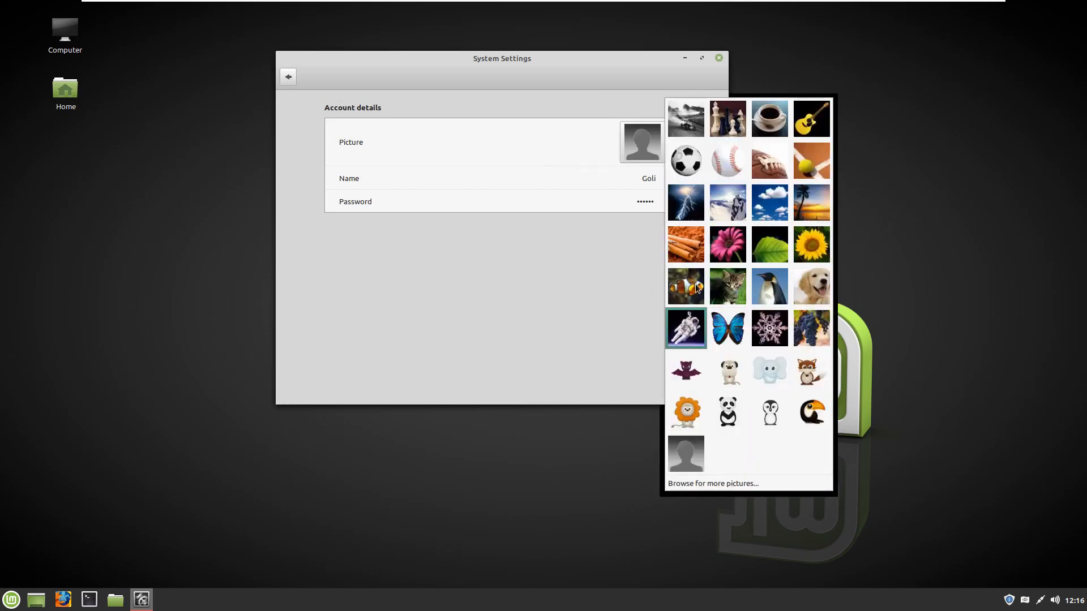
left_click(488, 465)
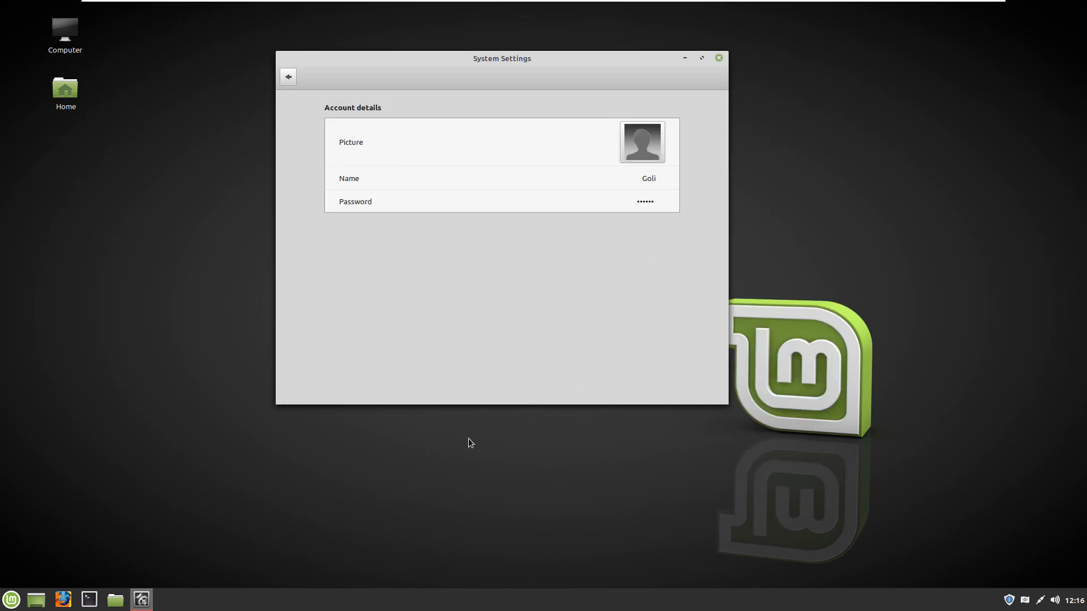
Leave the account details and view the Date & Time settings.
left_click(289, 75)
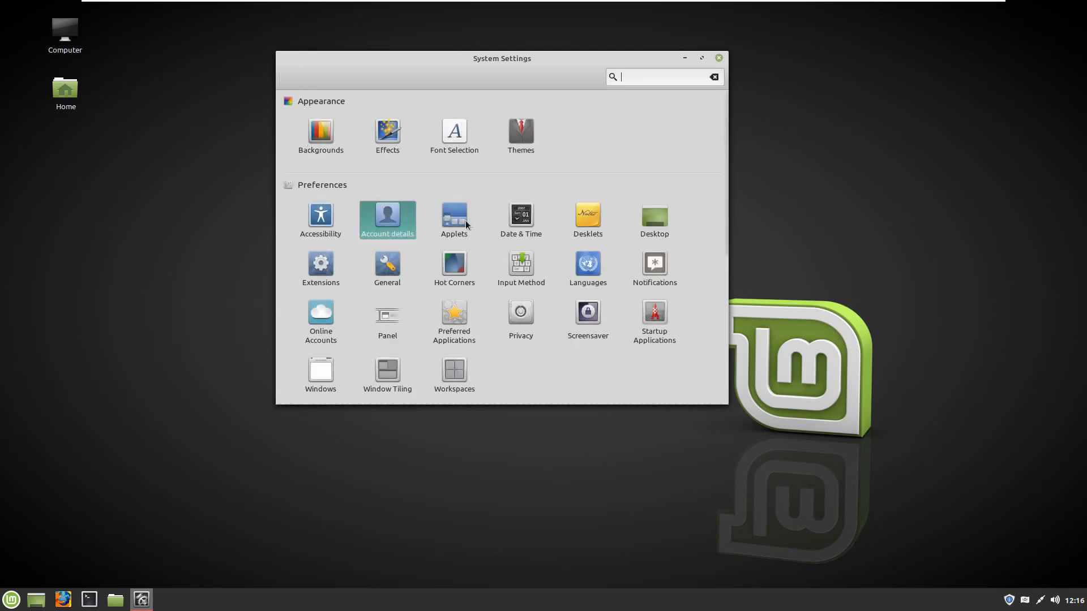
left_click(521, 219)
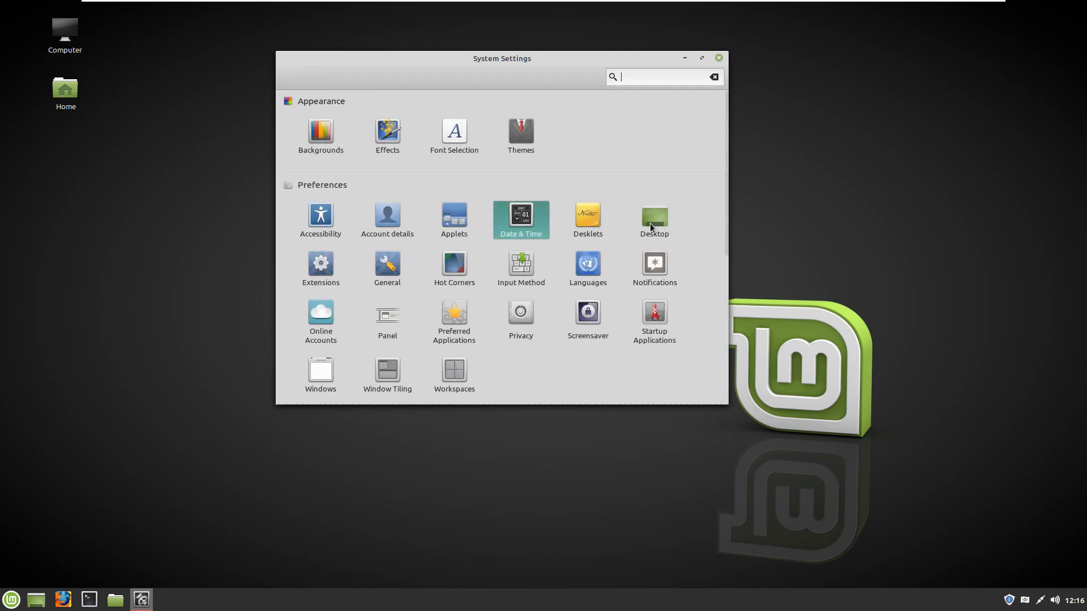
Try hiding the Computer icon and showing the Trash icon in the Desktop settings, restore both and return to the overview.
left_click(649, 223)
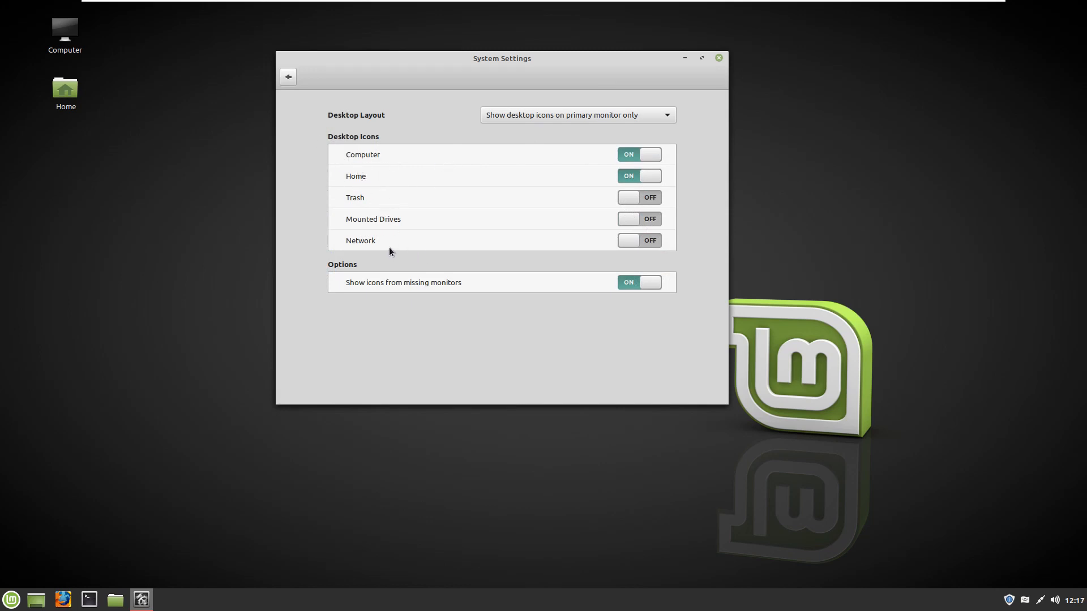
left_click(651, 163)
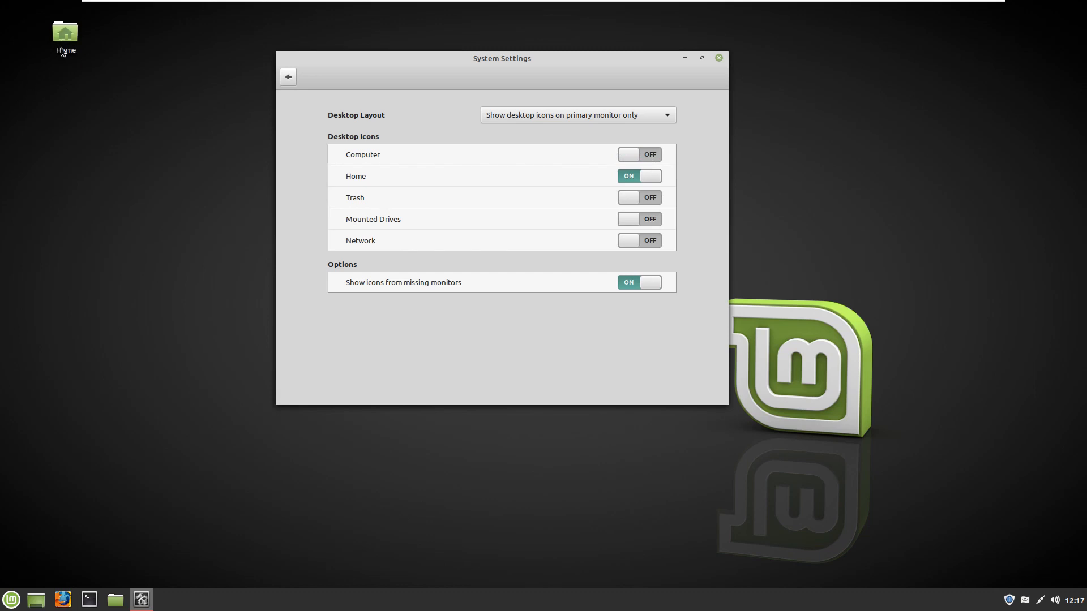
left_click(636, 159)
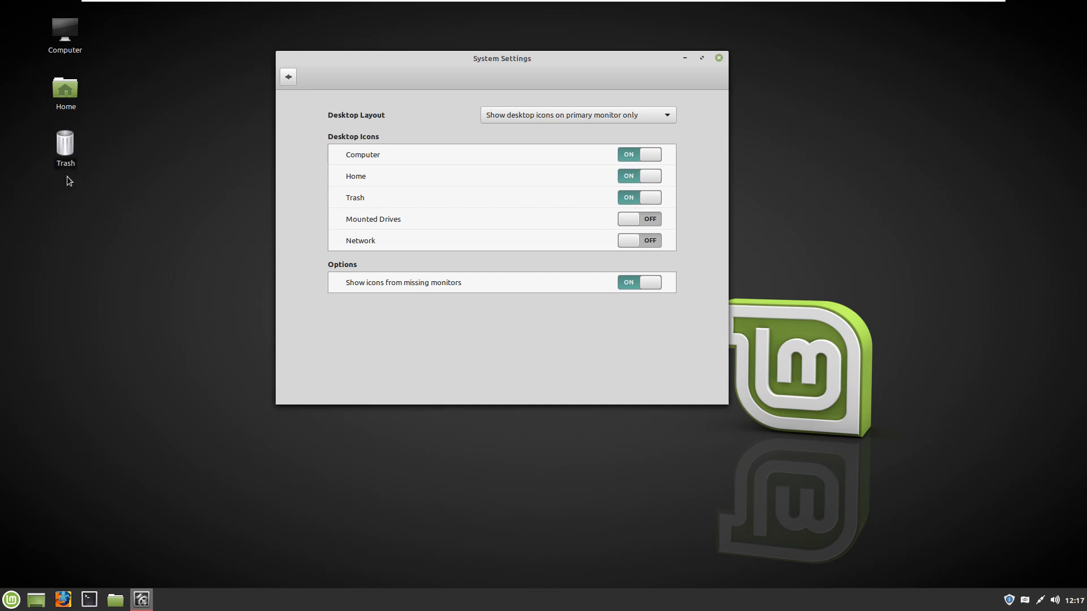
left_click(642, 198)
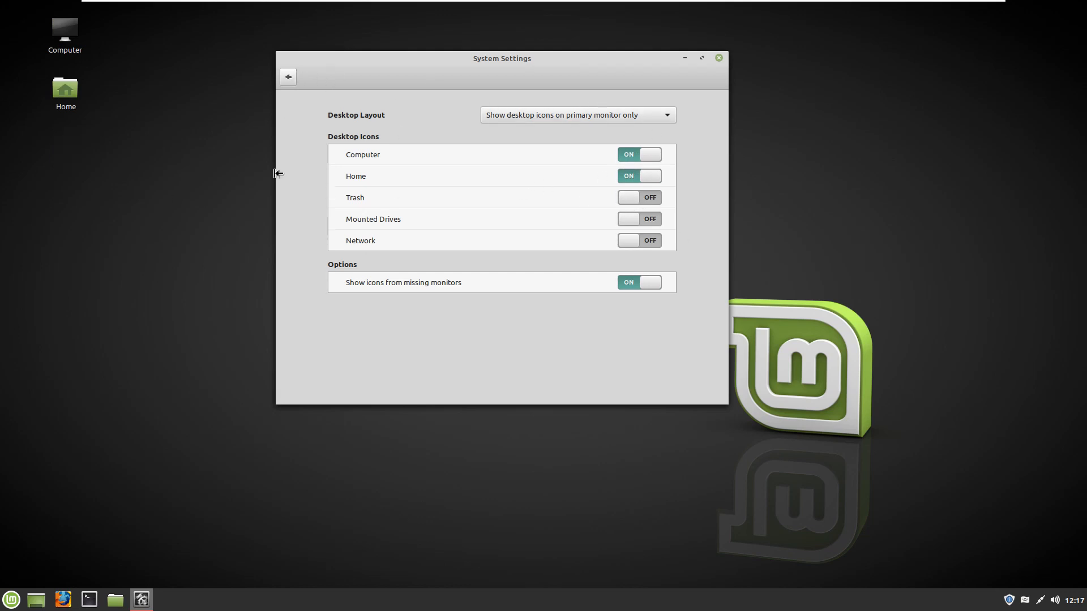
left_click(288, 79)
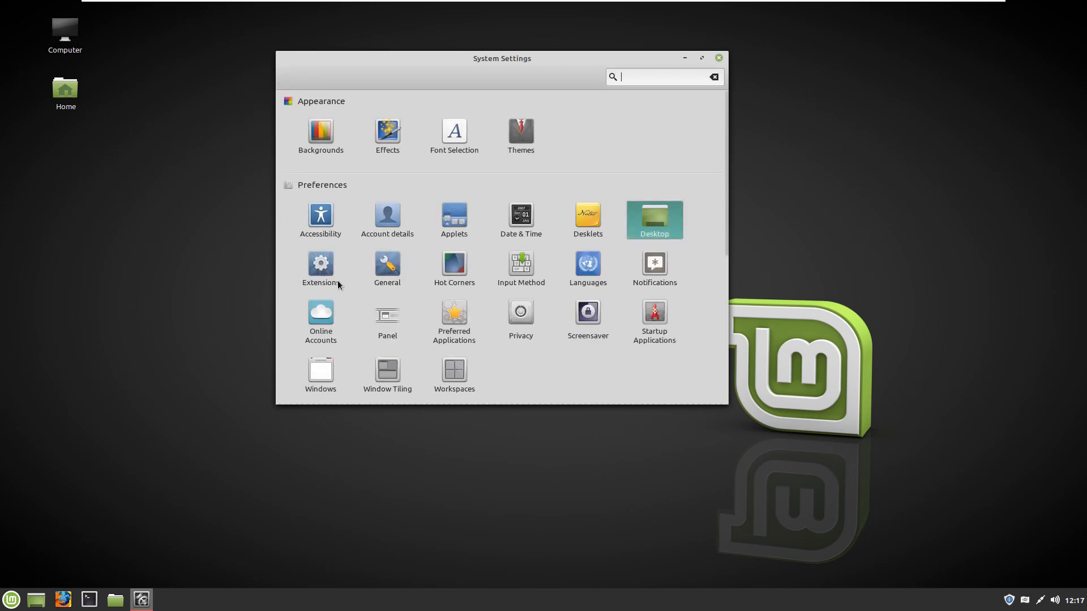
View the services offered in Online Accounts and the default programs in Preferred Applications.
left_click(320, 315)
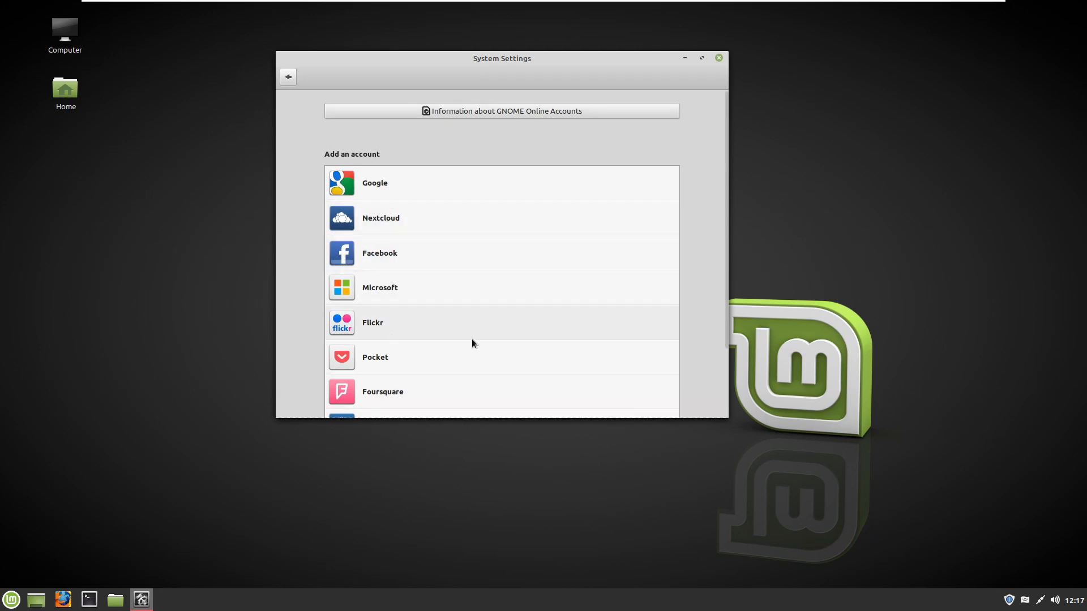
left_click(289, 79)
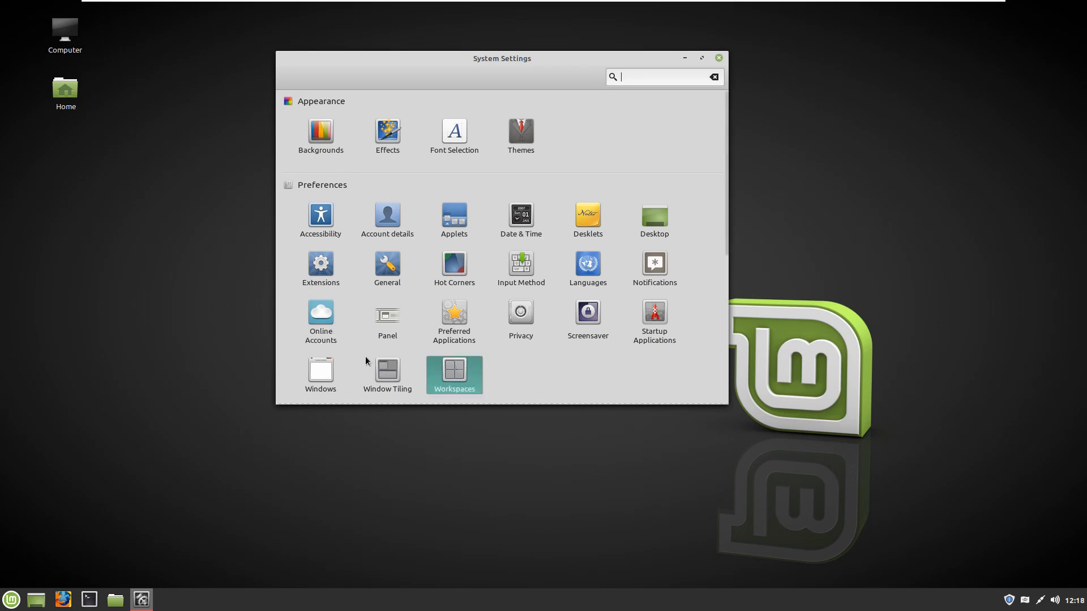
left_click(454, 312)
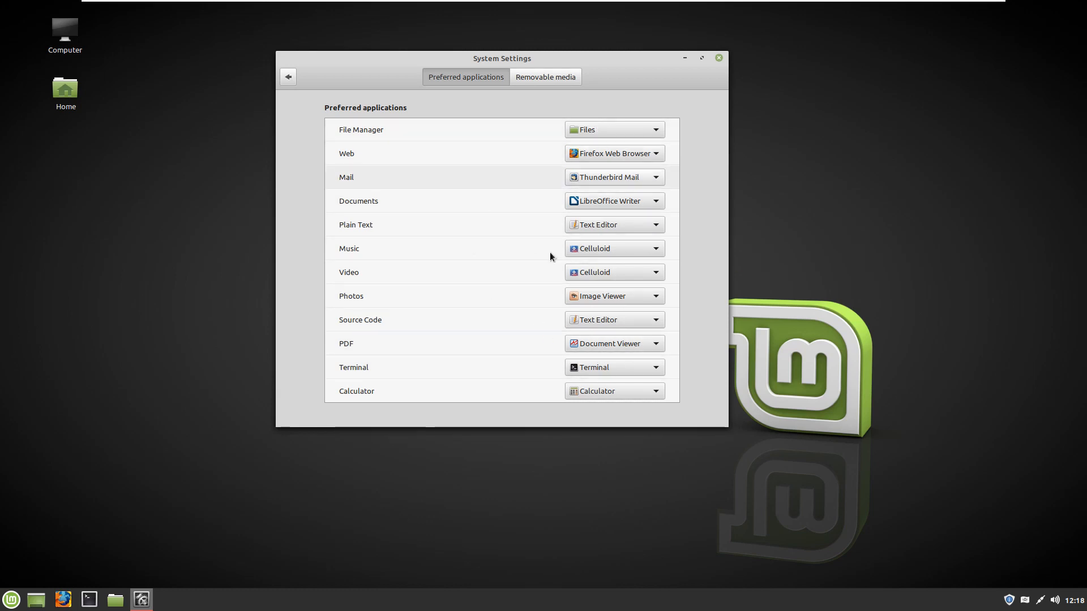
left_click(289, 78)
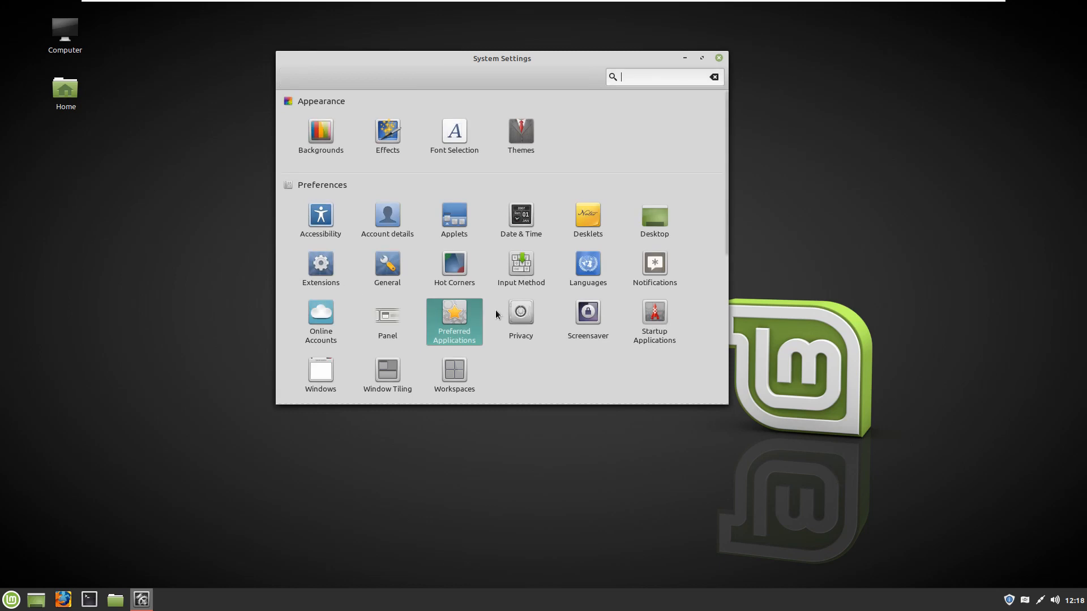
View the Screensaver delay and lock settings and its customization options, and return to the overview.
left_click(589, 315)
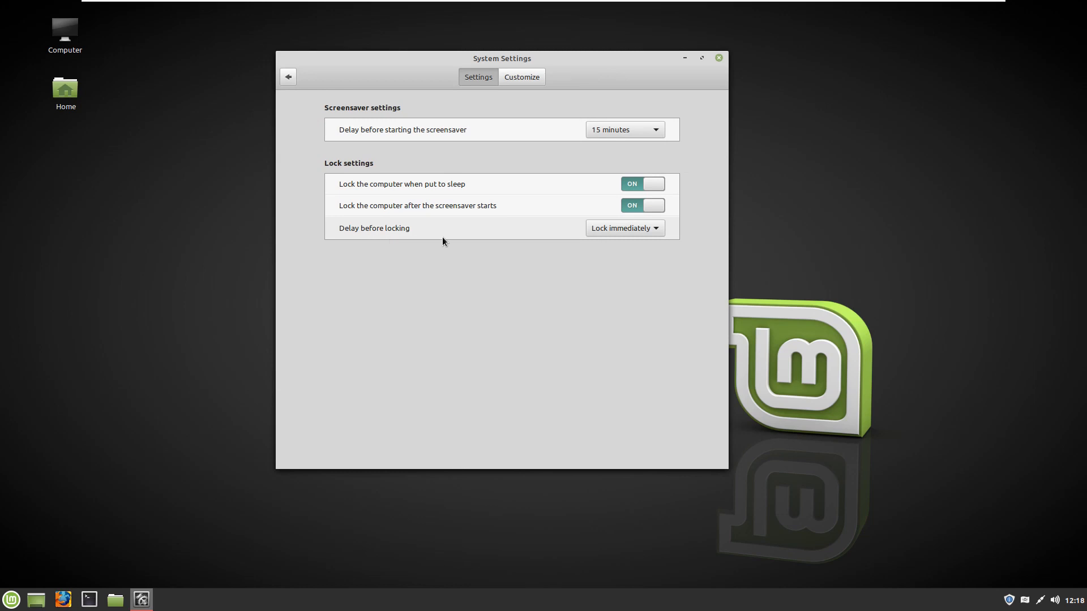
left_click(528, 77)
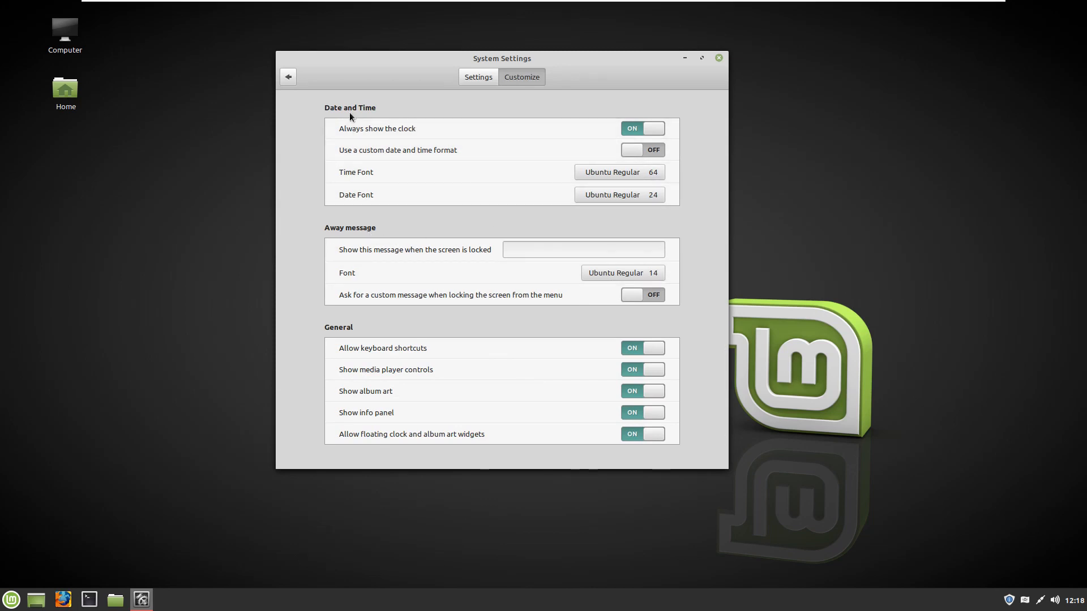
left_click(419, 485)
left_click(289, 82)
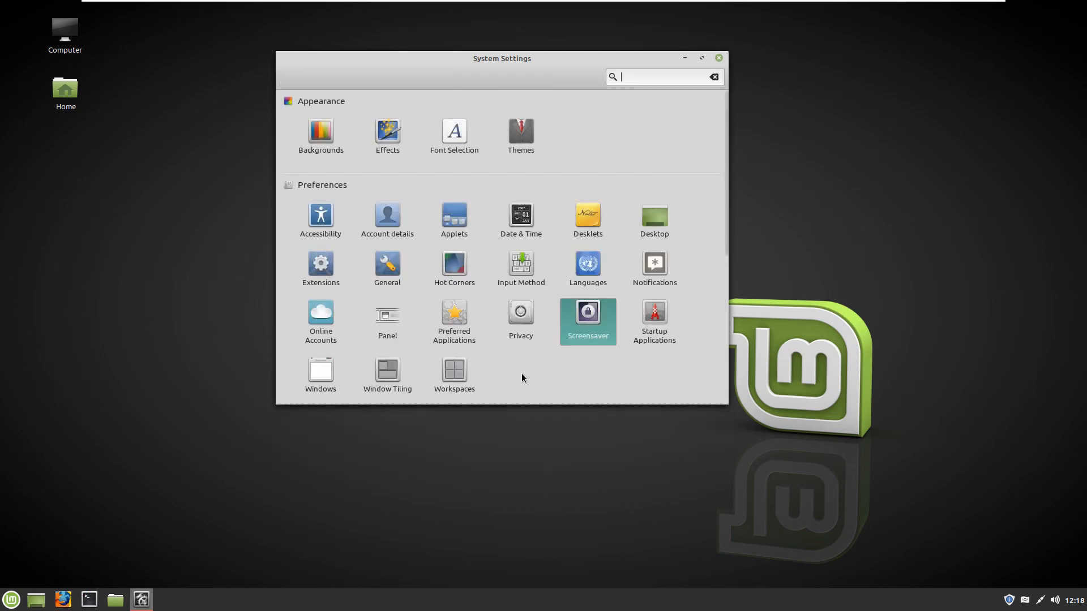
Look through the Hardware category and compare the mouse and touchpad options in the Mouse and Touchpad settings.
scroll(521, 372, "down", 3)
scroll(522, 373, "up", 3)
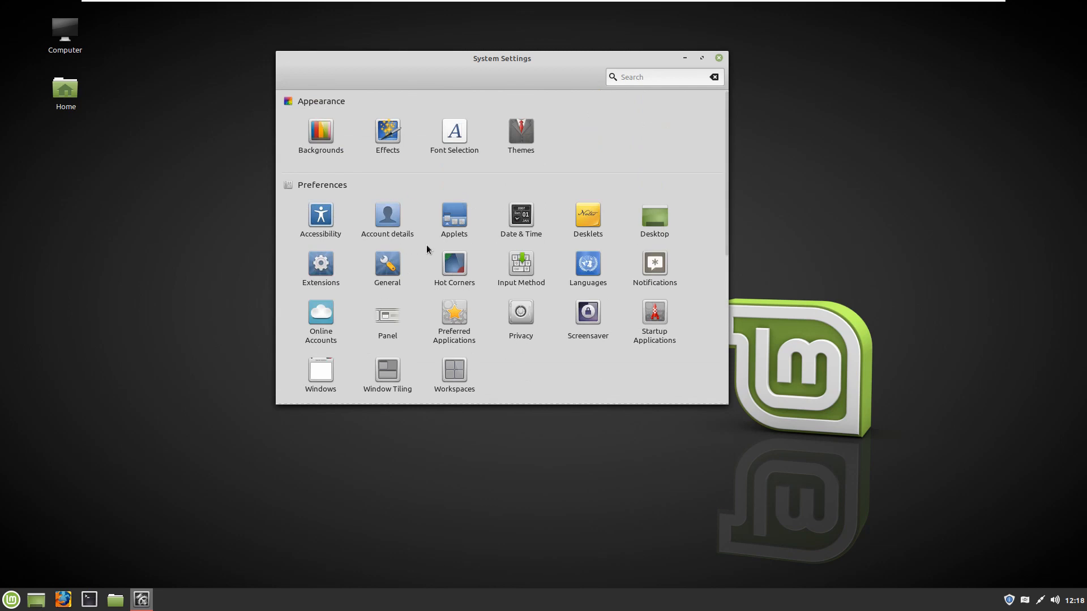
scroll(426, 246, "down", 2)
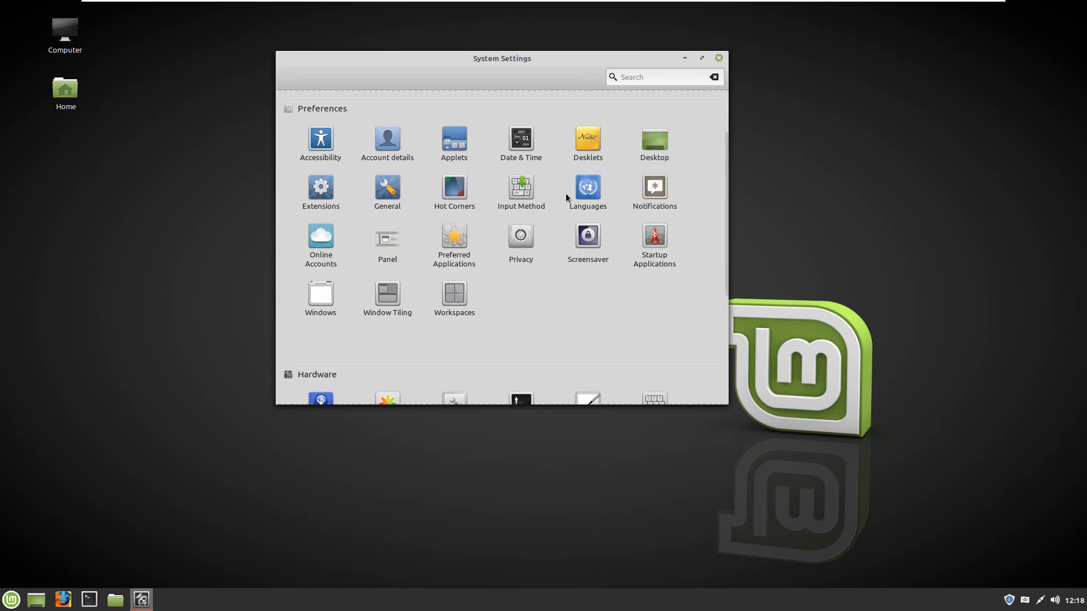
scroll(368, 252, "down", 4)
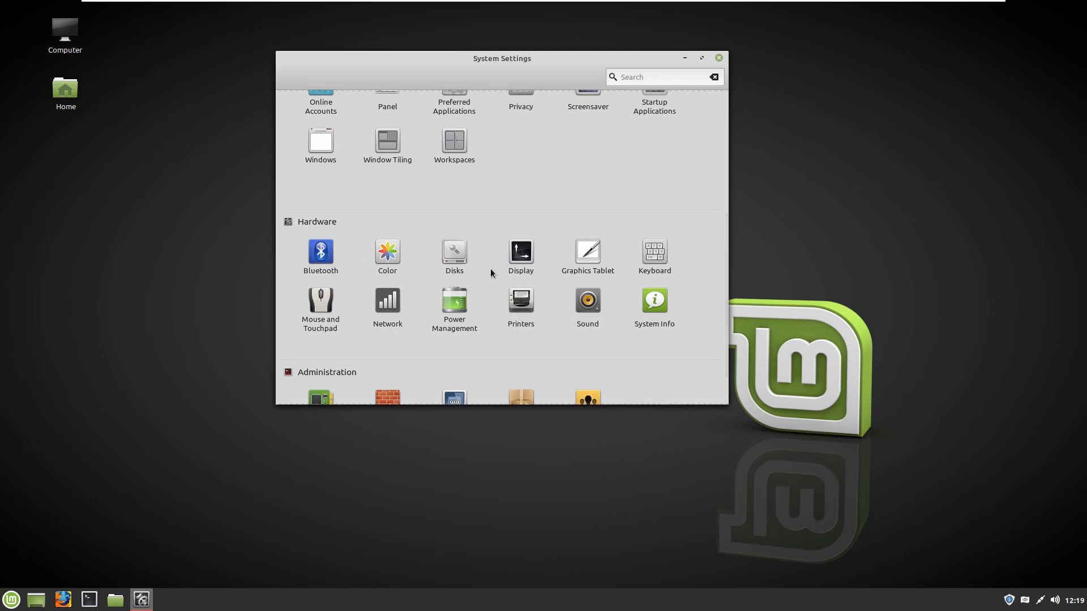
left_click(329, 308)
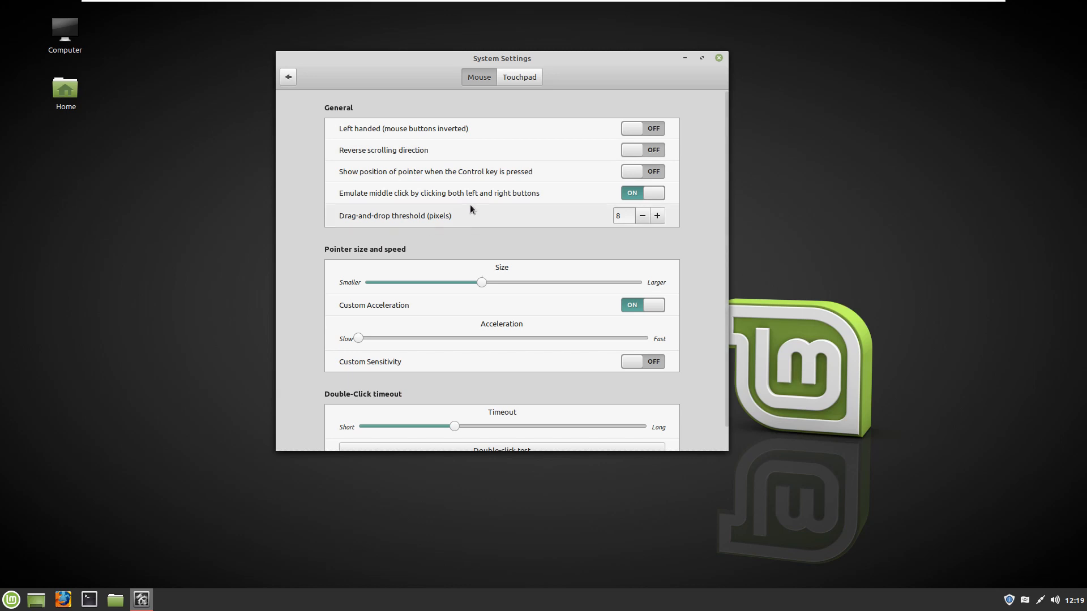
left_click(518, 77)
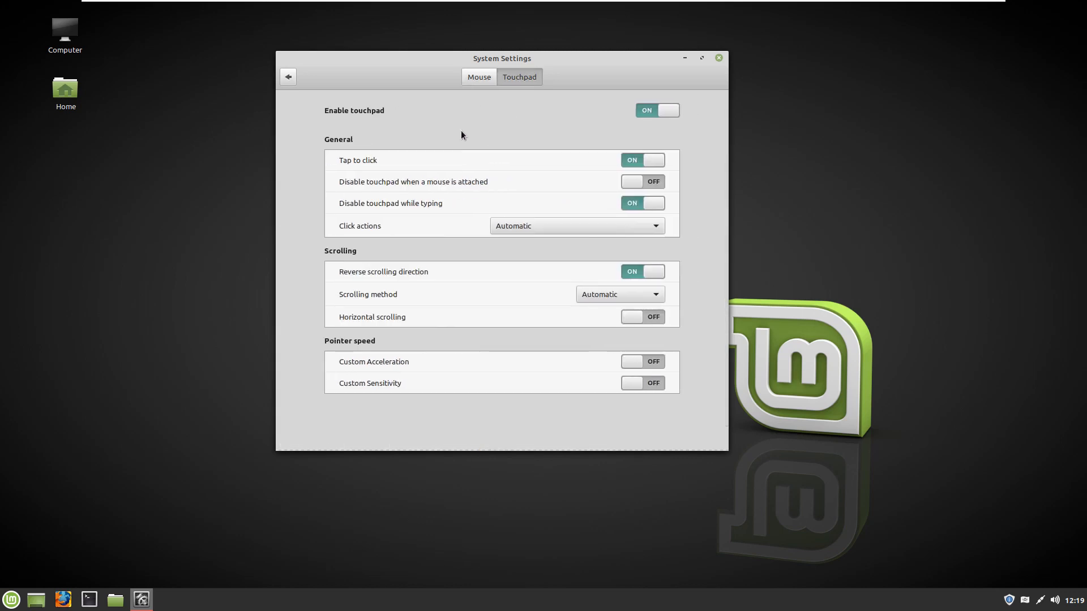
left_click(478, 78)
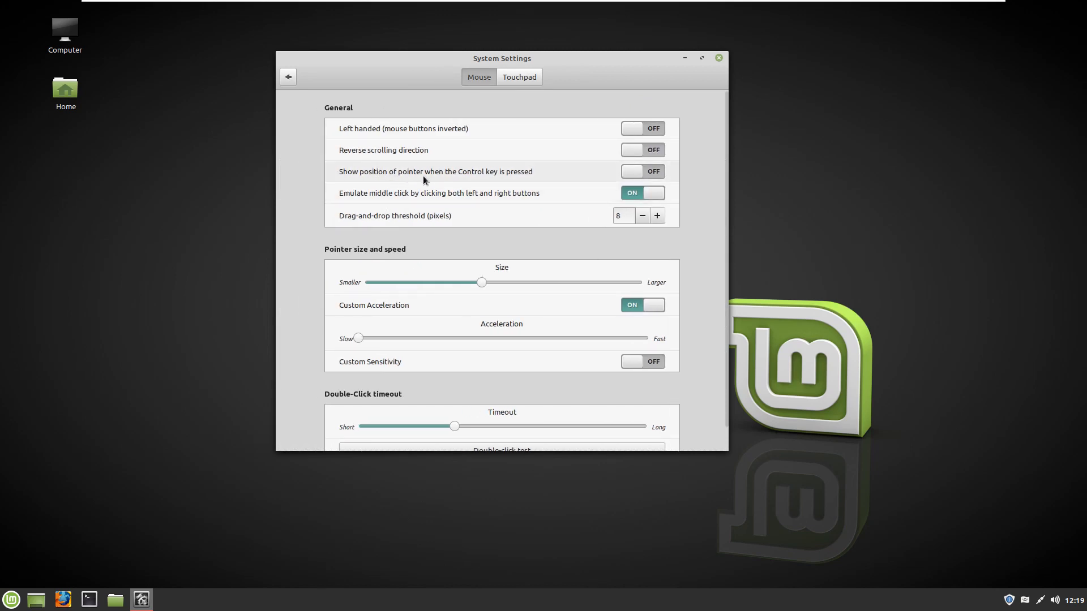
Try the mouse options for showing the pointer position with Control and for reversed scrolling, and switch both off again.
left_click(630, 172)
left_click(646, 174)
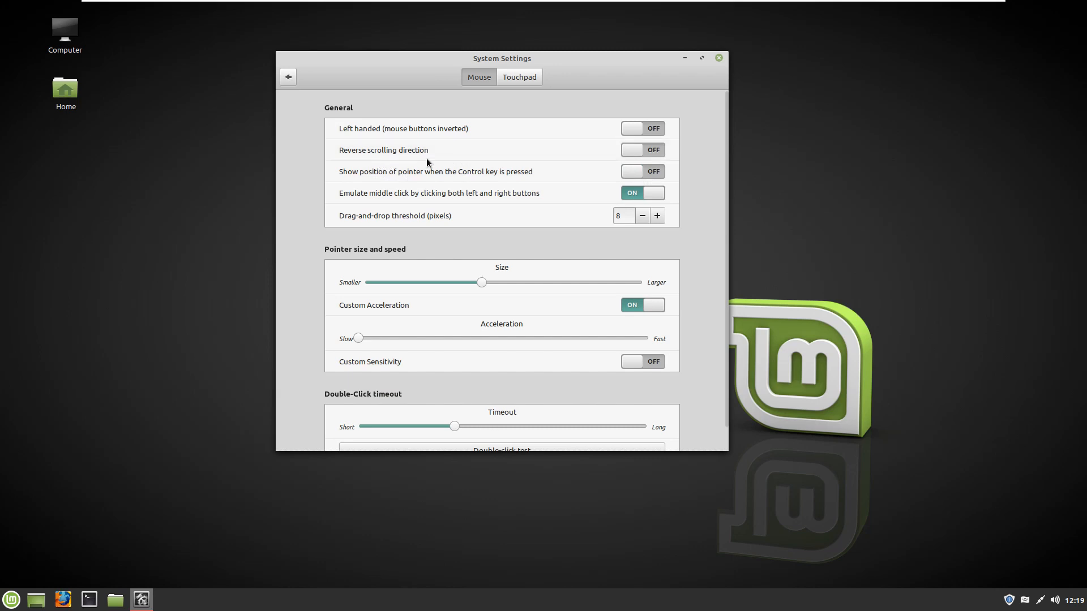
left_click(639, 151)
left_click(644, 151)
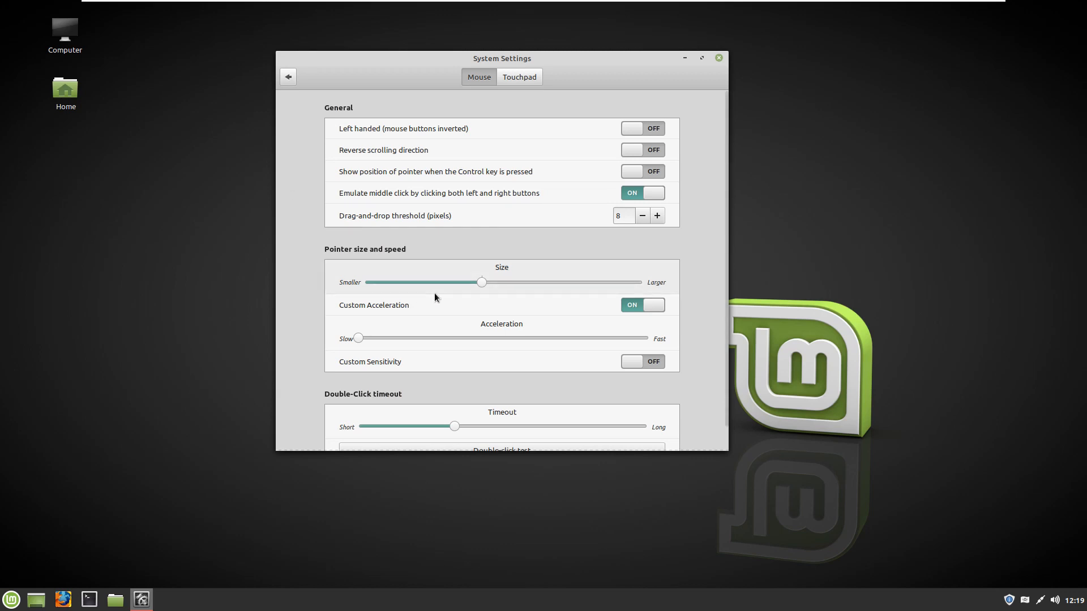
Try the largest mouse pointer size and restore the default size mark.
scroll(464, 317, "down", 1)
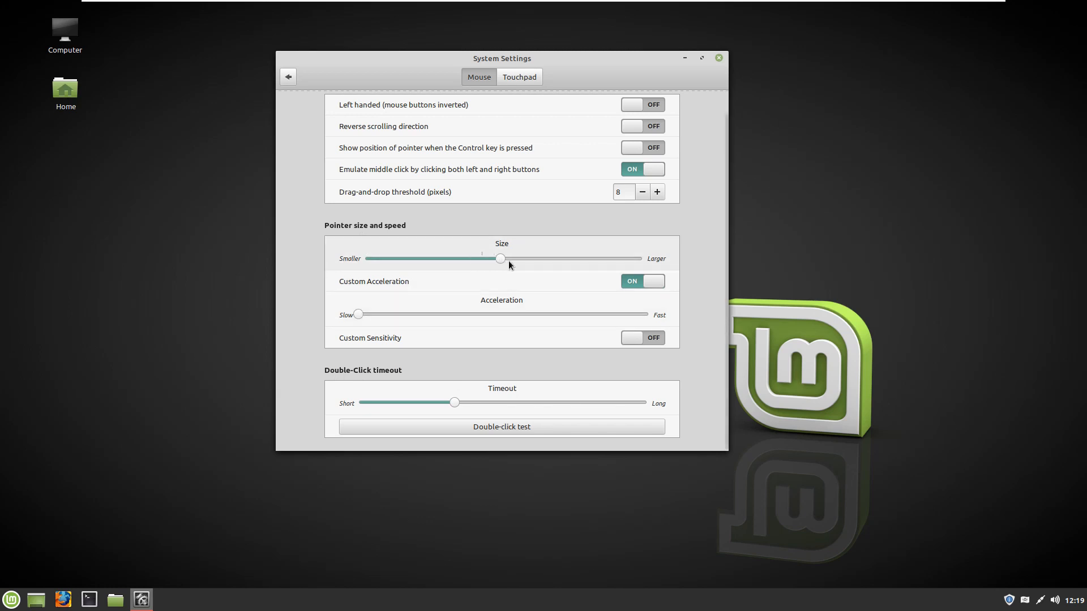
left_click_drag(500, 259, 635, 258)
left_click_drag(644, 258, 479, 264)
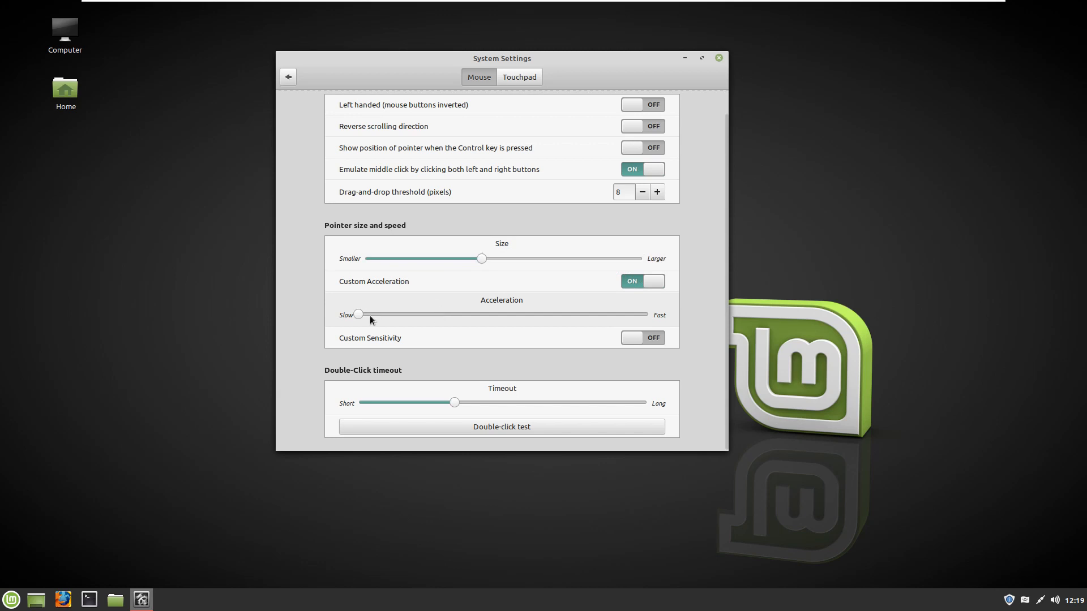
Raise the mouse acceleration slightly above the slowest setting and leave the Mouse and Touchpad settings.
mouse_move(361, 320)
left_mouse_down()
mouse_move(527, 315)
mouse_move(371, 314)
left_mouse_up()
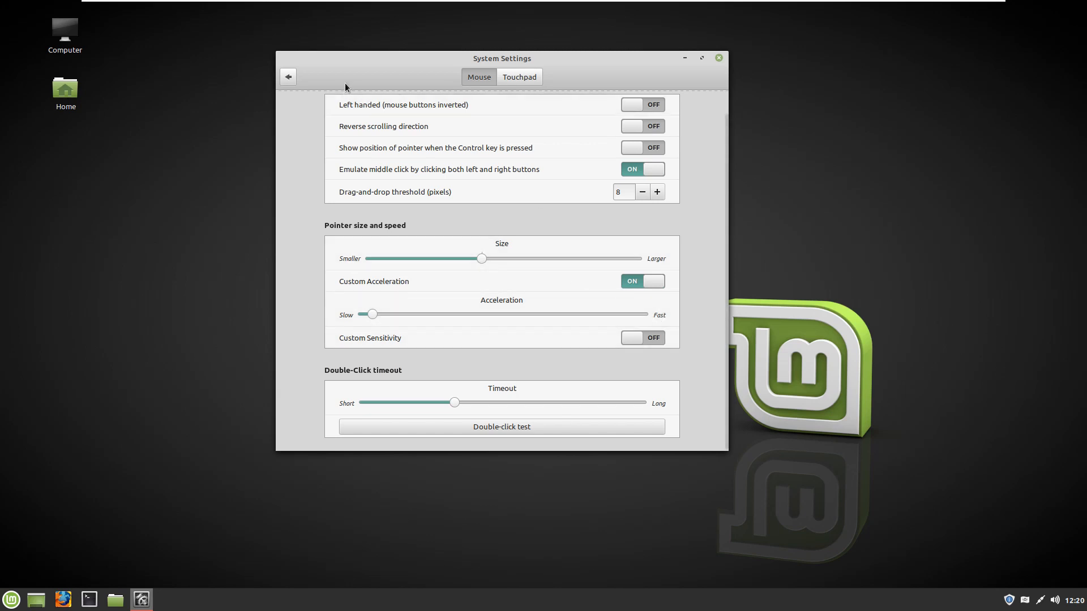
left_click(288, 78)
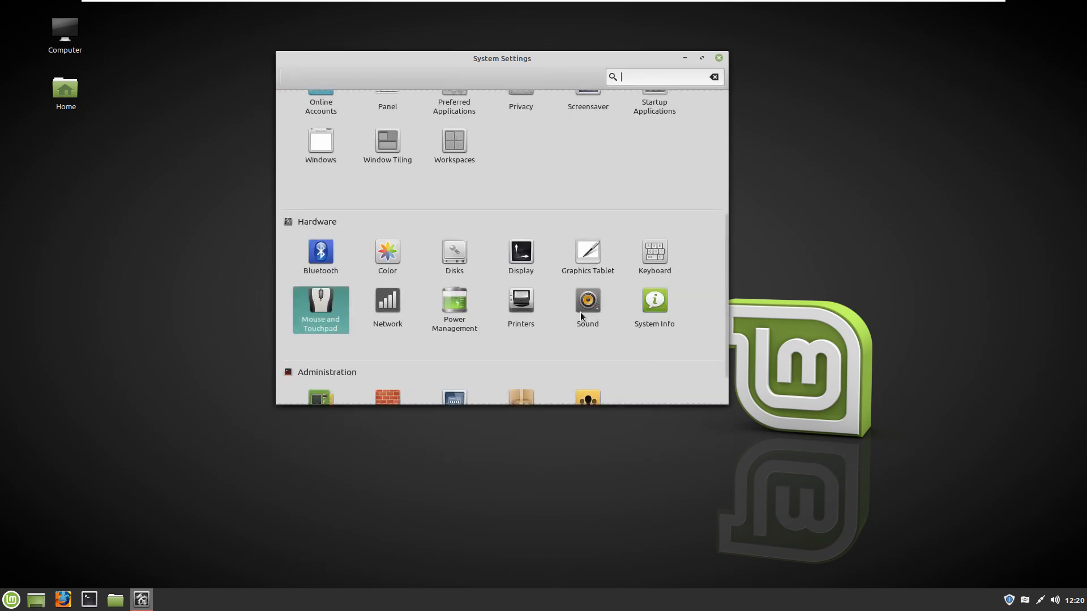
View the screen-off, suspend and power button options in the Power Management settings.
left_click(458, 307)
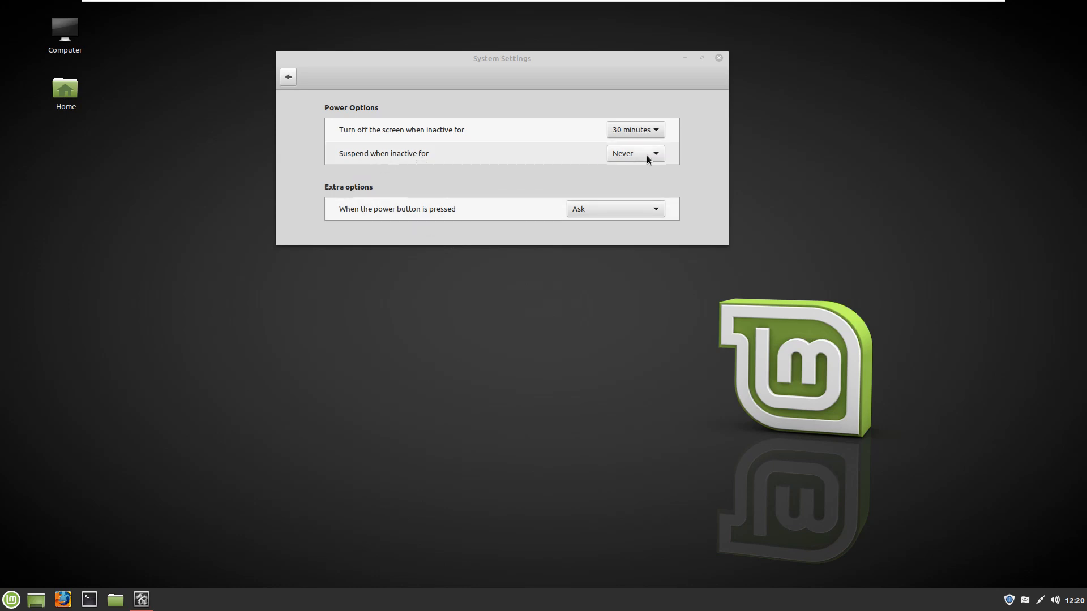
left_click(290, 78)
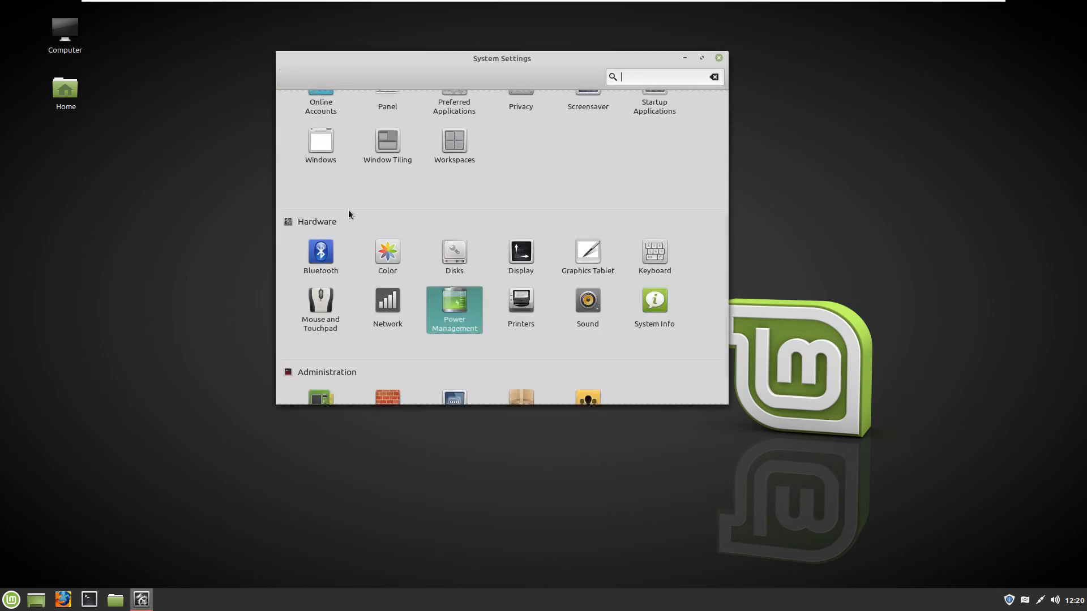
Open the Firewall configuration from the Administration category, authenticate with the account password and cancel the repeated authentication request.
scroll(420, 291, "down", 2)
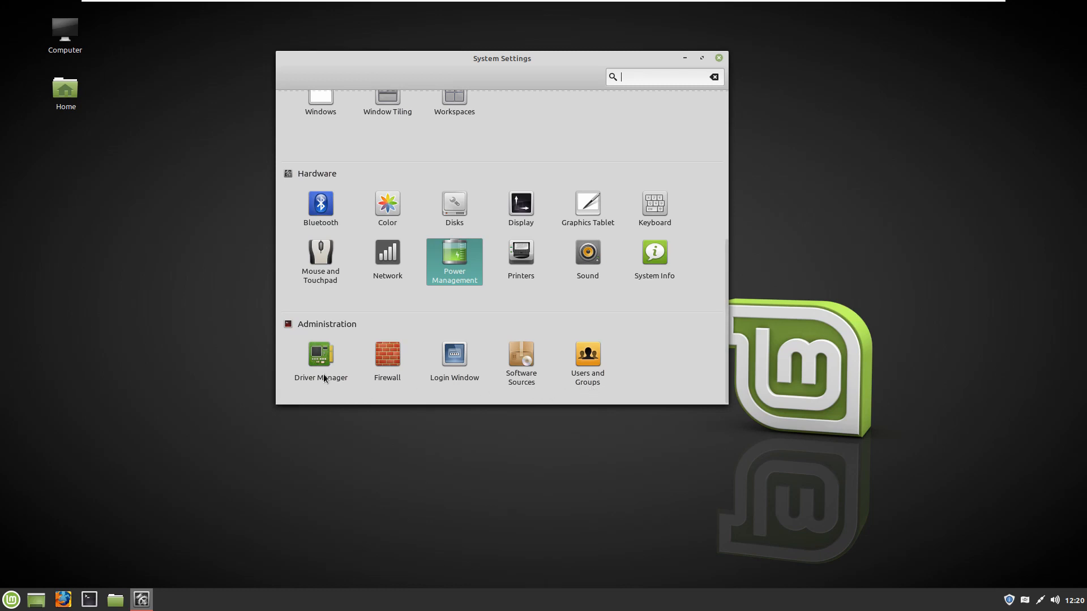
left_click(392, 350)
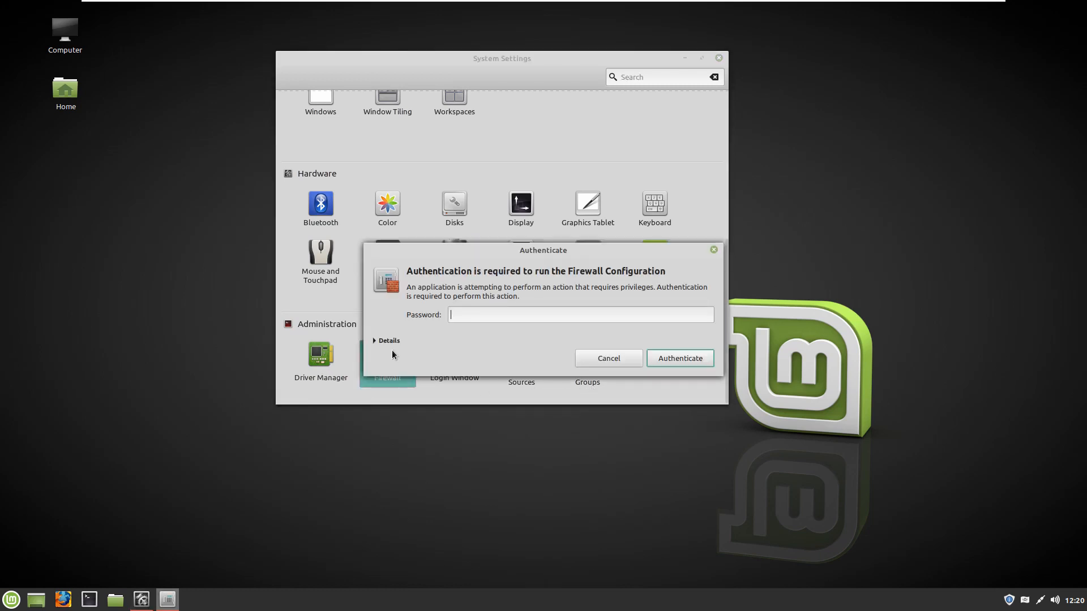
type("•••••")
key("Return")
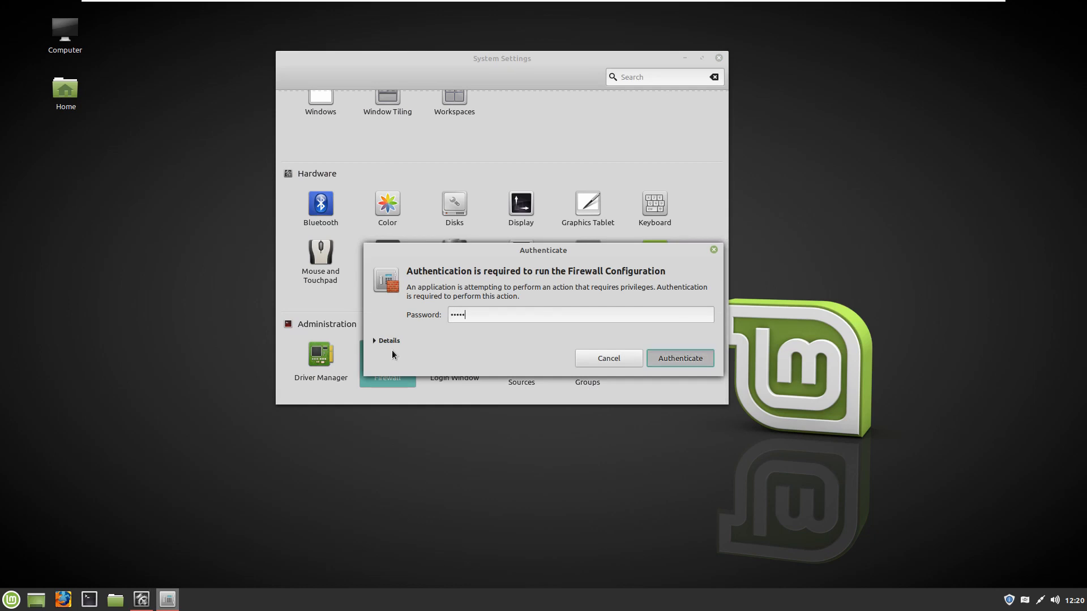
left_click(714, 249)
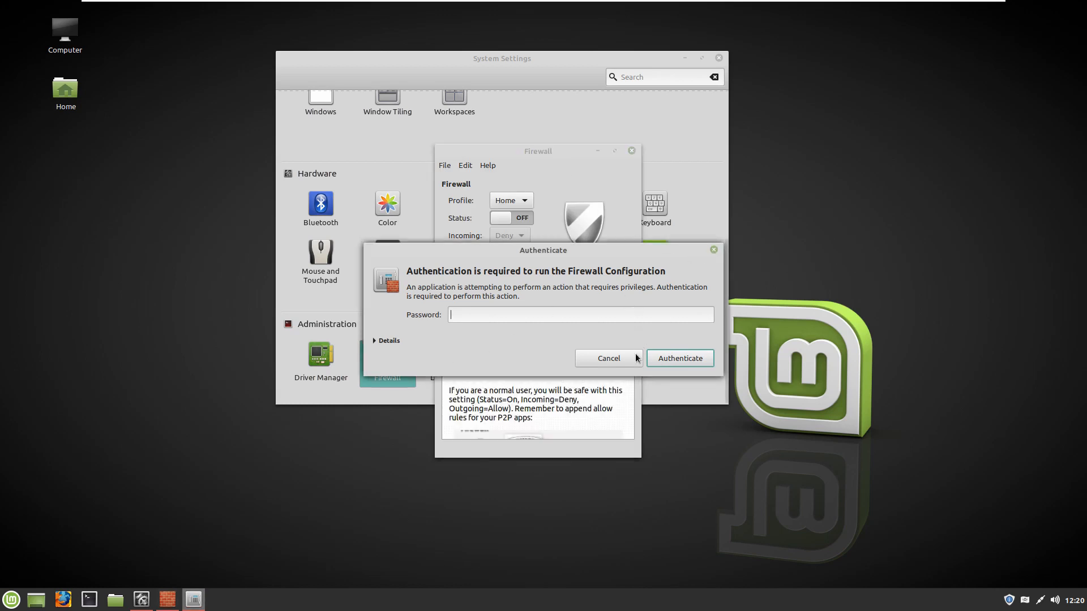
left_click(608, 359)
Reposition the Firewall window over the System Settings window.
left_click_drag(572, 154, 541, 154)
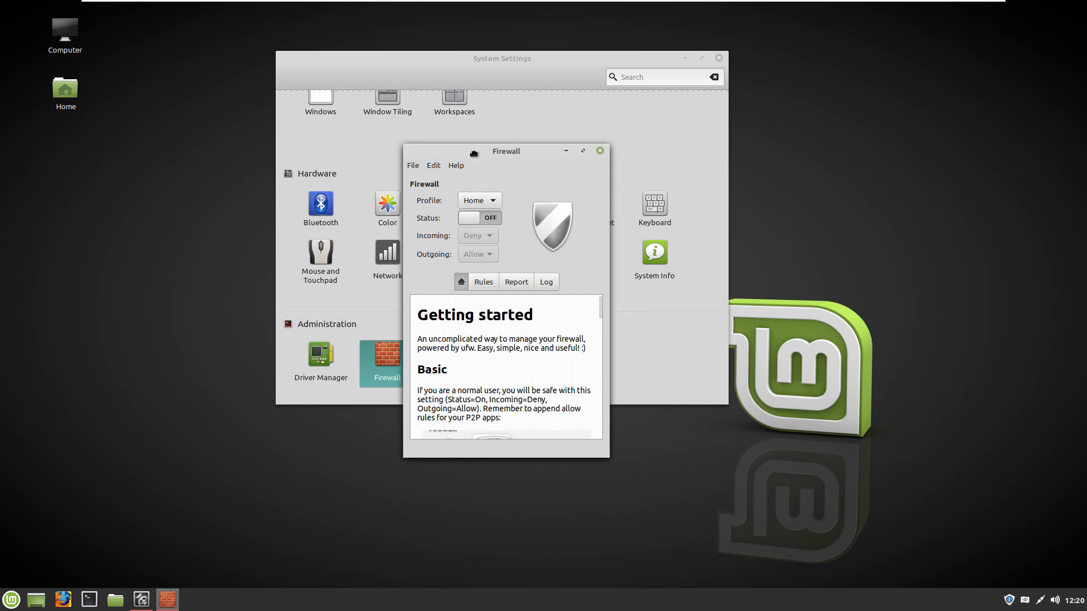
left_click_drag(474, 151, 506, 150)
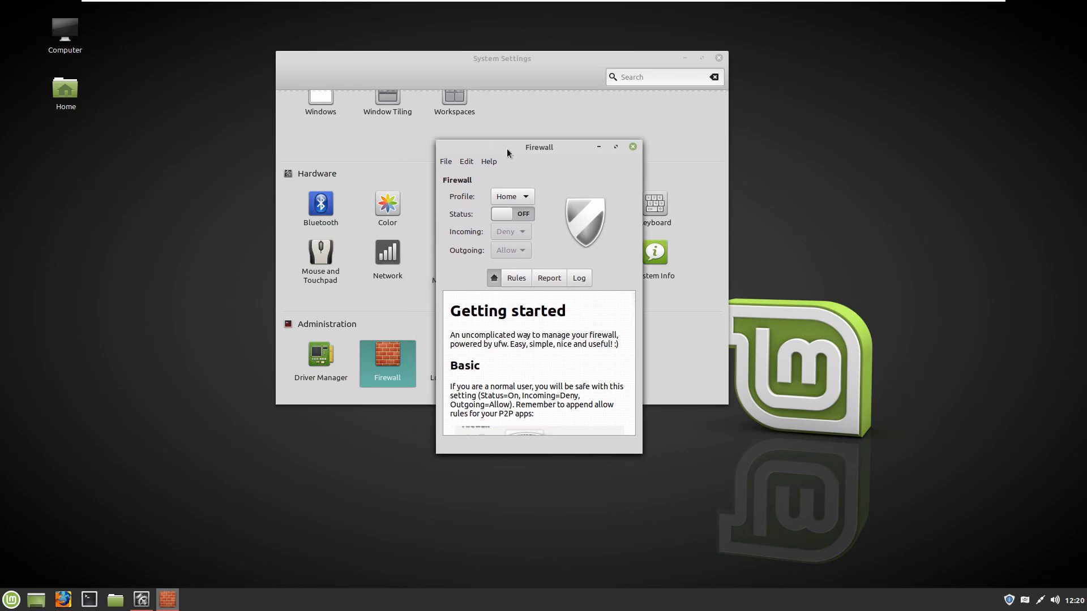
left_click_drag(506, 148, 509, 145)
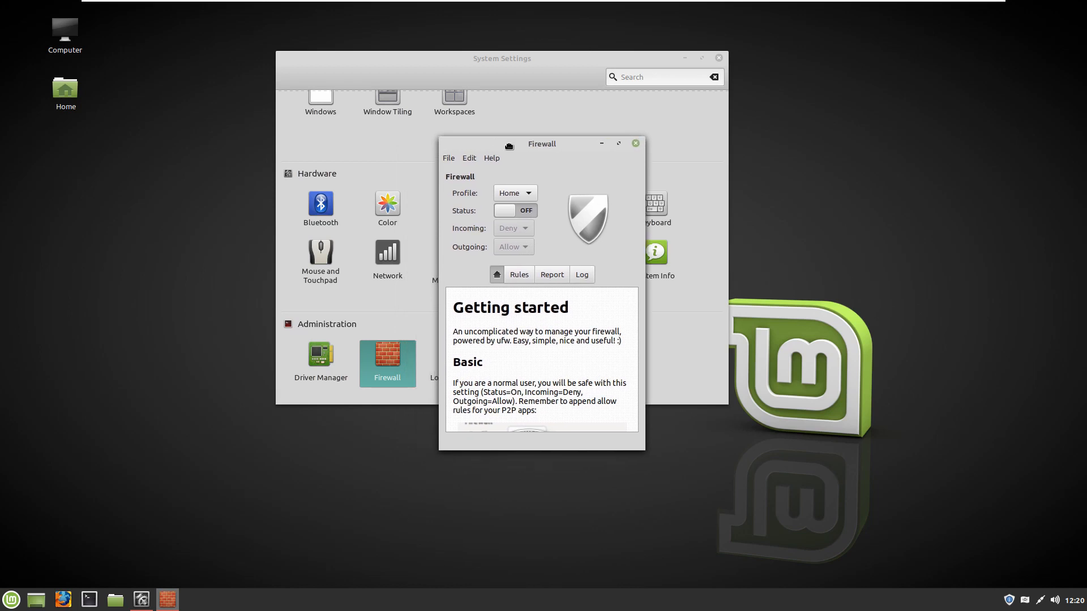
Turn on the firewall for the Home profile, read through its Getting started guide and leave the Firewall configuration.
left_click(505, 214)
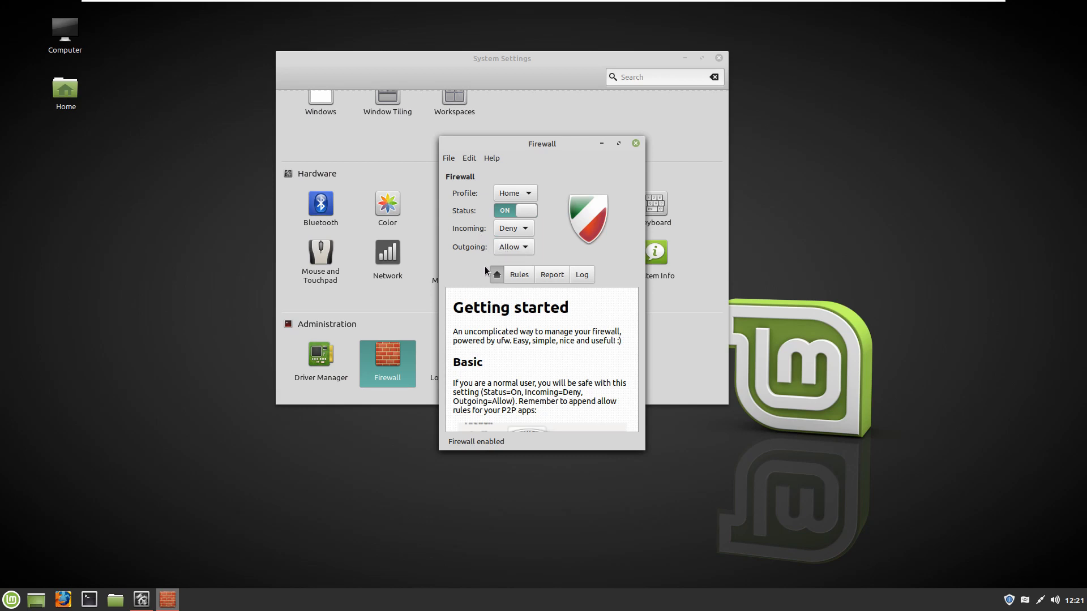
scroll(507, 292, "down", 3)
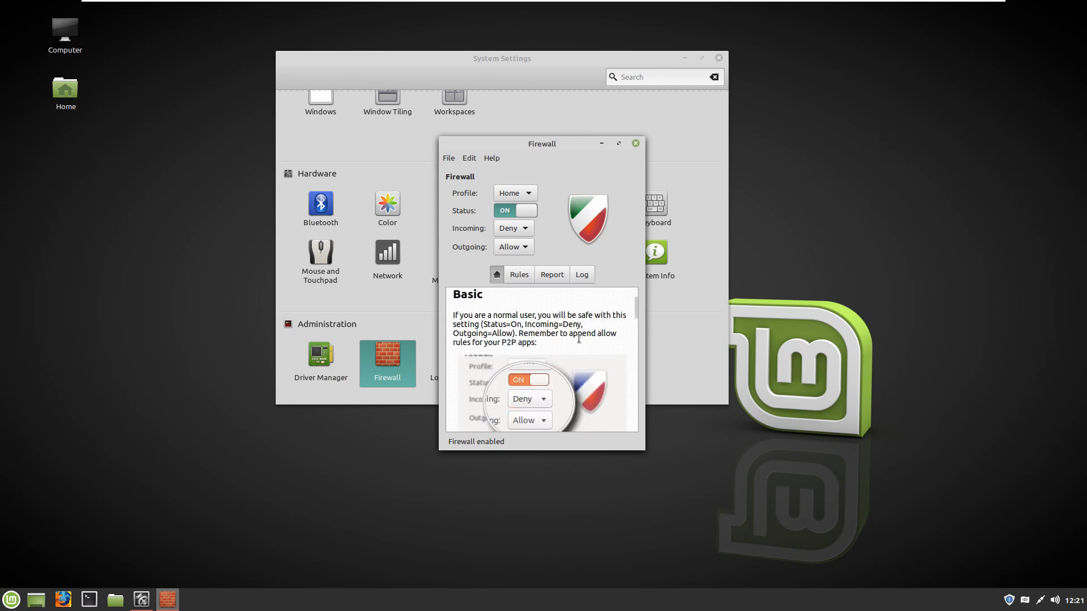
scroll(550, 362, "down", 2)
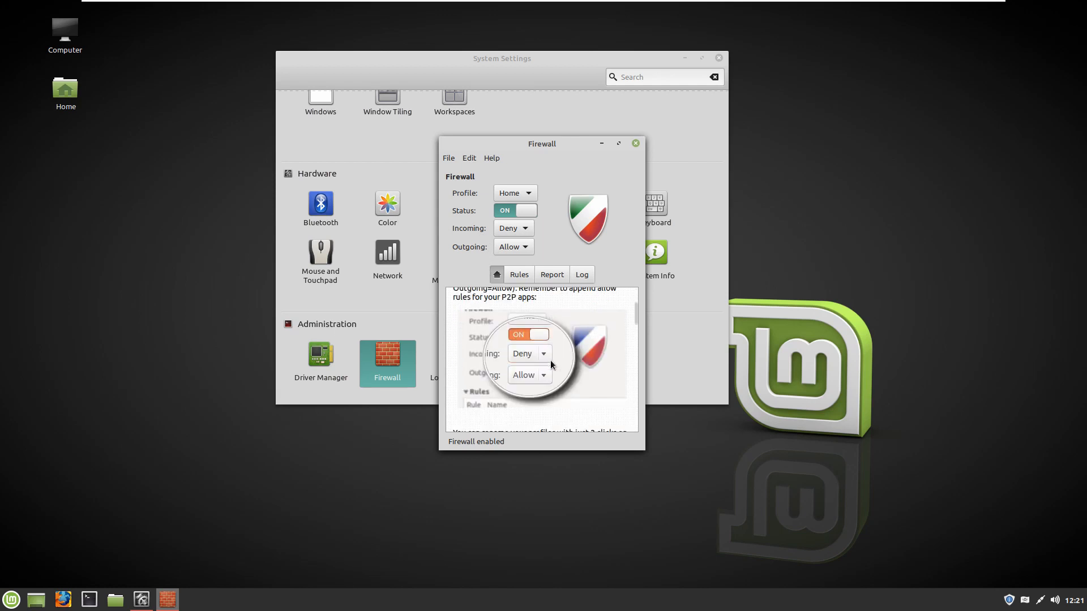
scroll(562, 330, "up", 5)
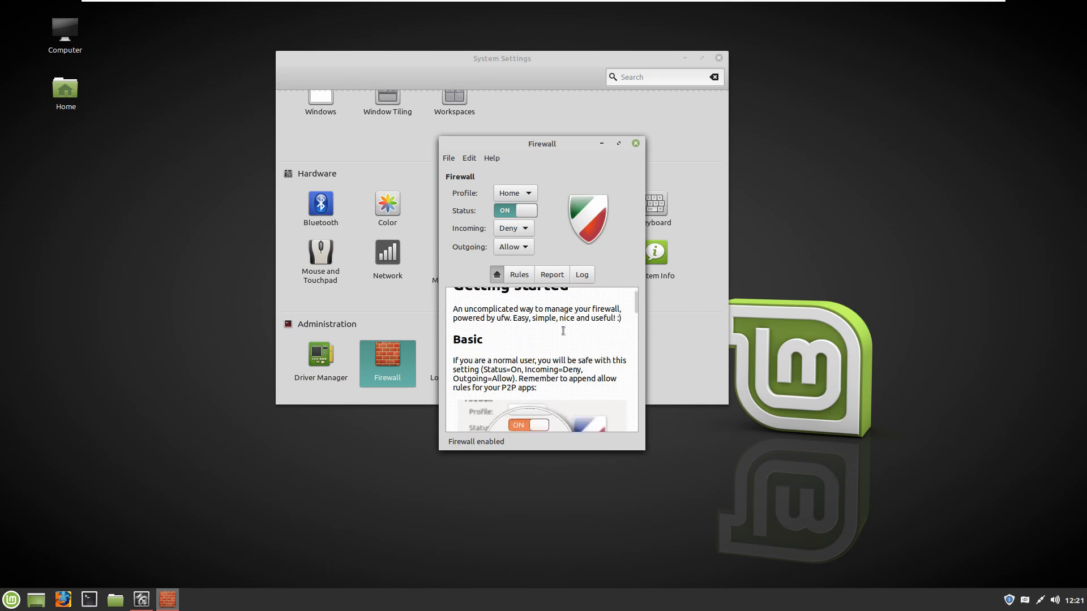
scroll(562, 329, "down", 8)
scroll(562, 338, "down", 5)
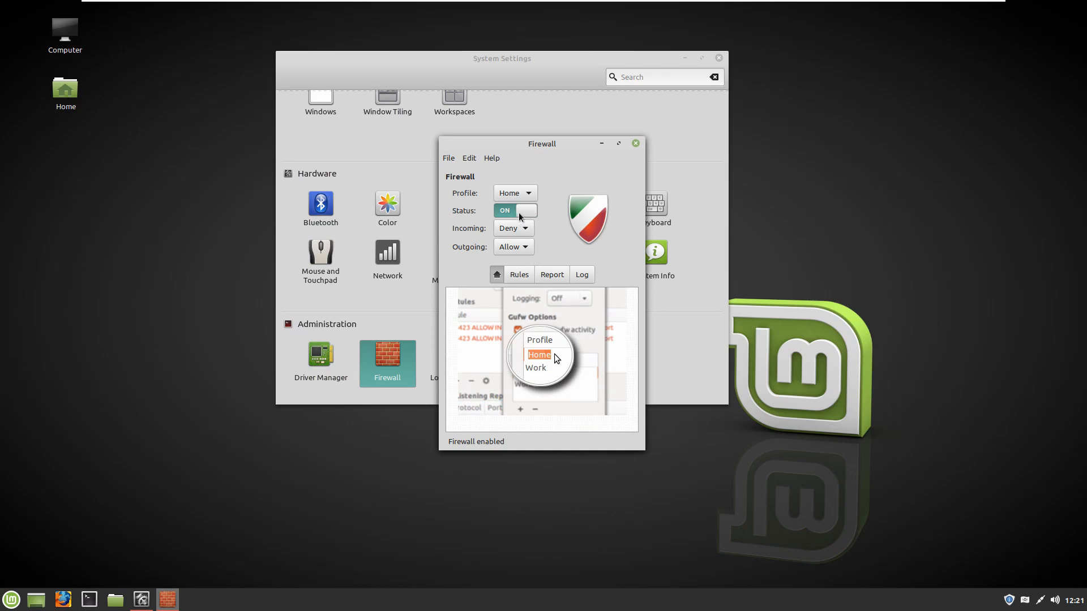
left_click(636, 143)
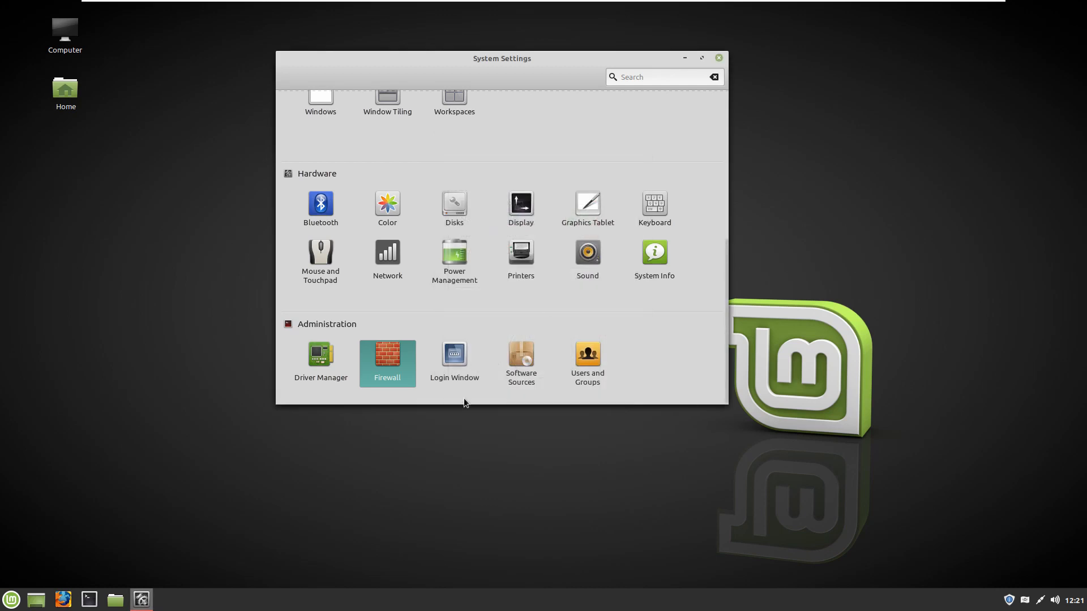
Open the Login Window settings from the Administration category and authenticate with the account password.
left_click(452, 357)
type("*")
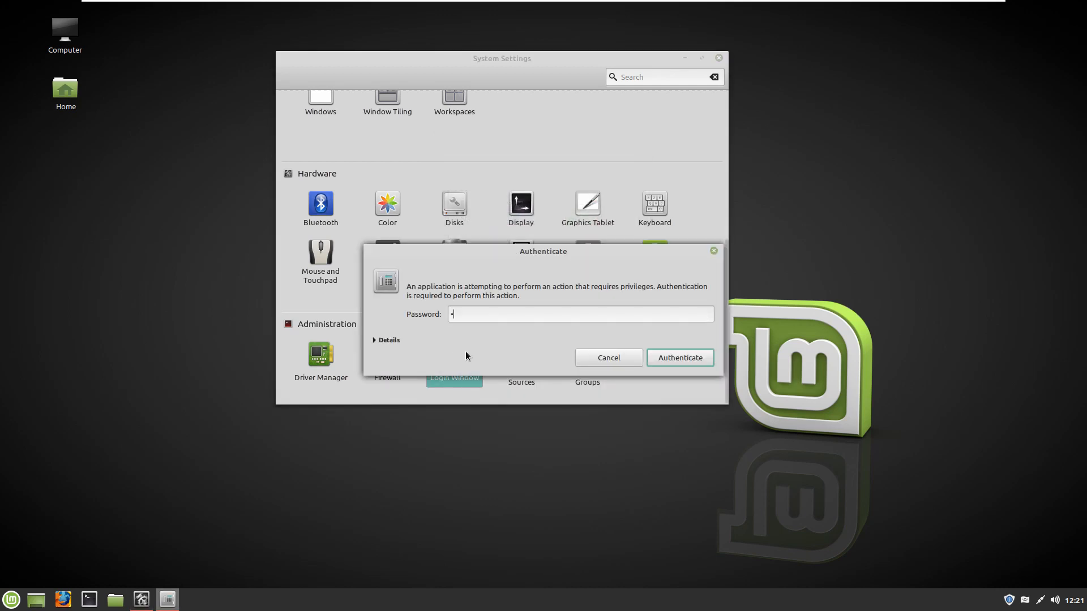
type("****")
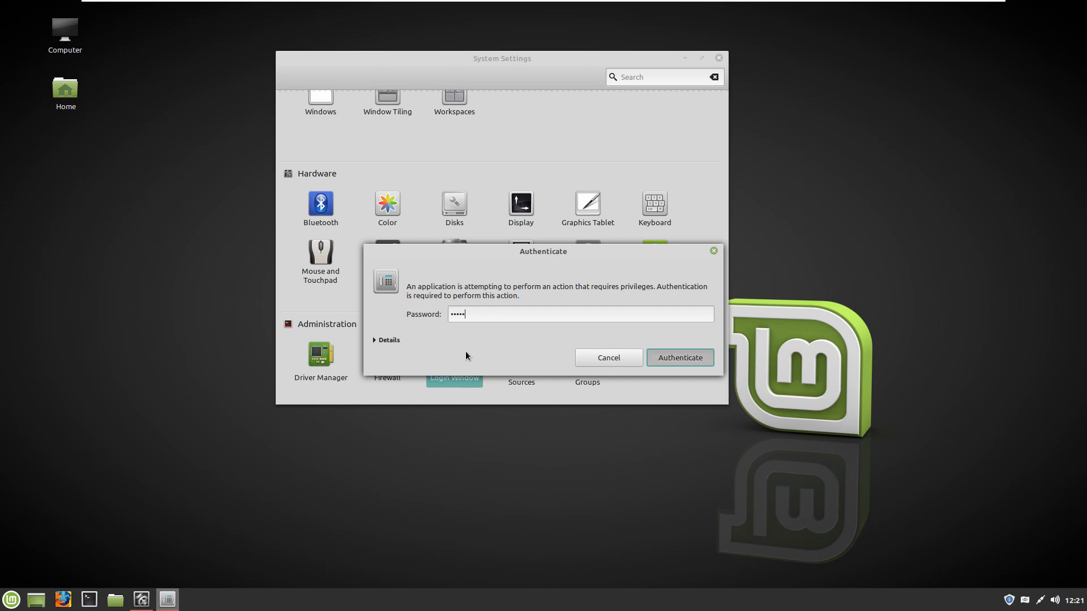
key("Return")
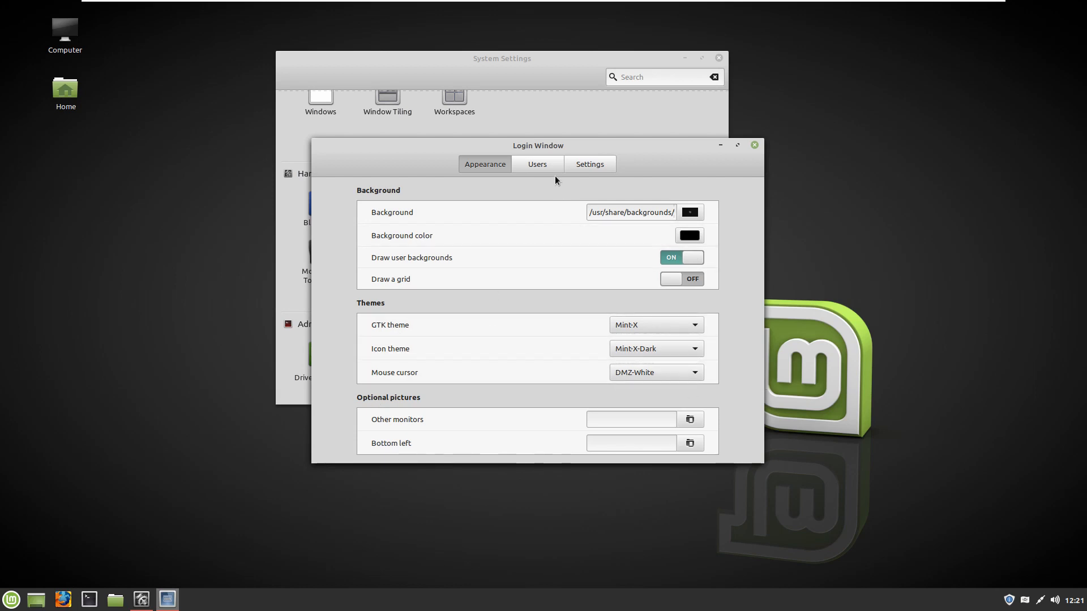
Review the login window's Users, Settings and Appearance options, then leave the Login Window settings.
left_click(544, 164)
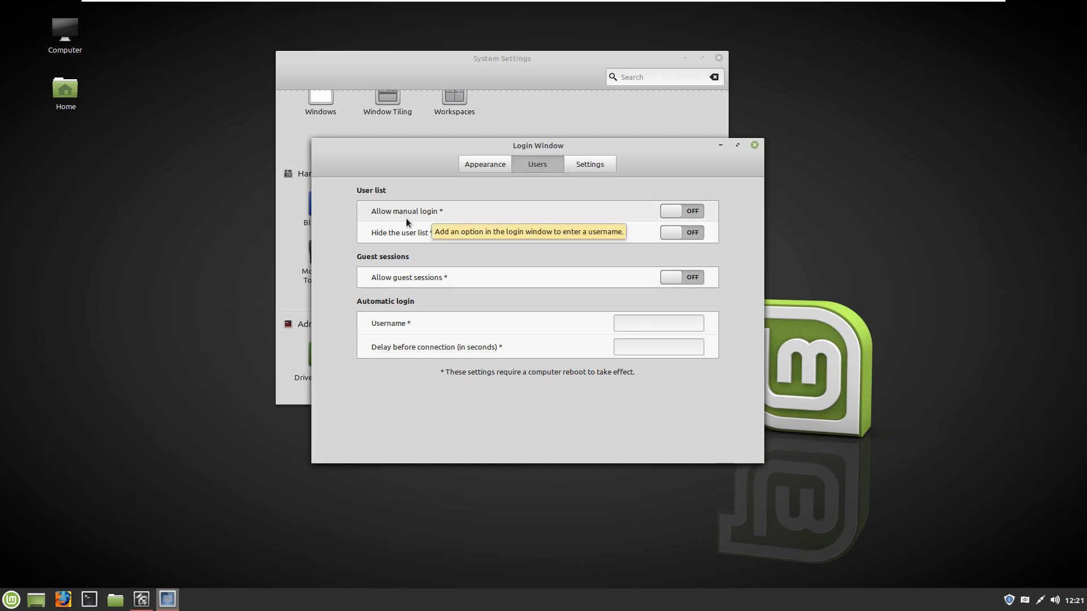
left_click(578, 169)
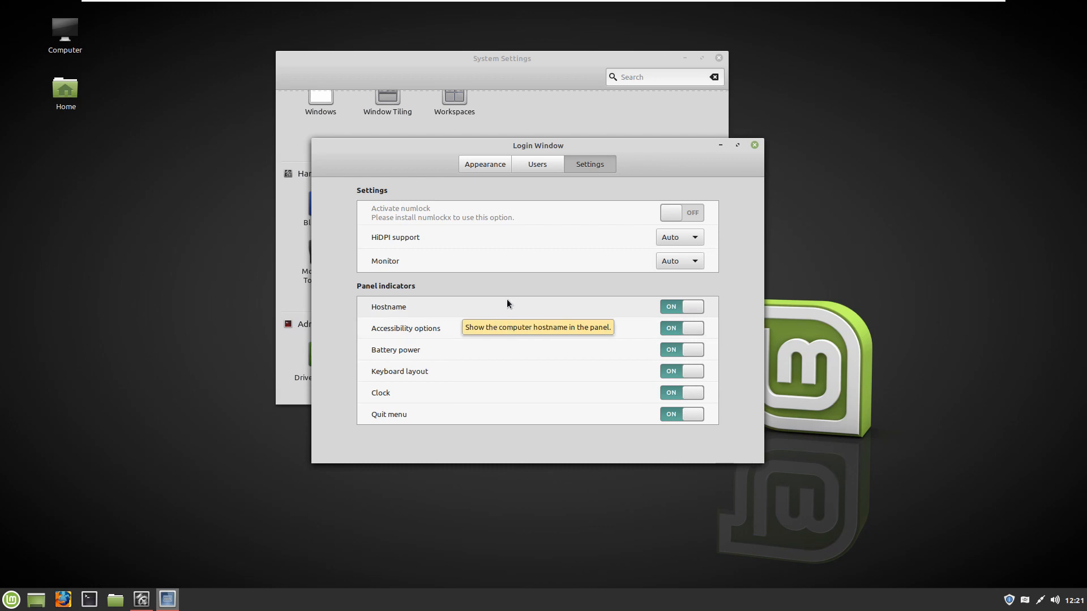
left_click(488, 165)
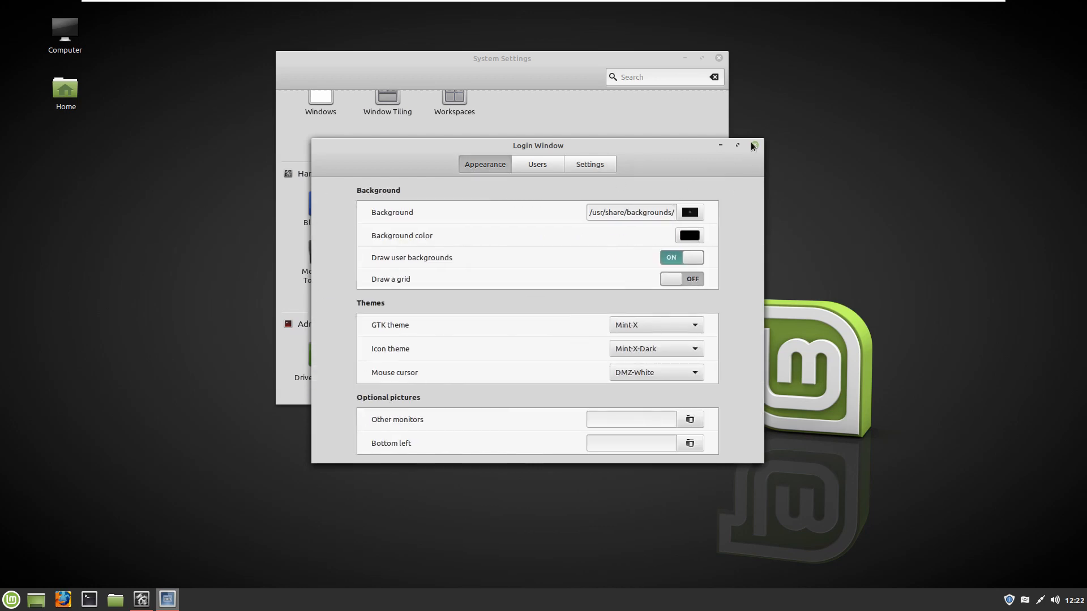
left_click(753, 145)
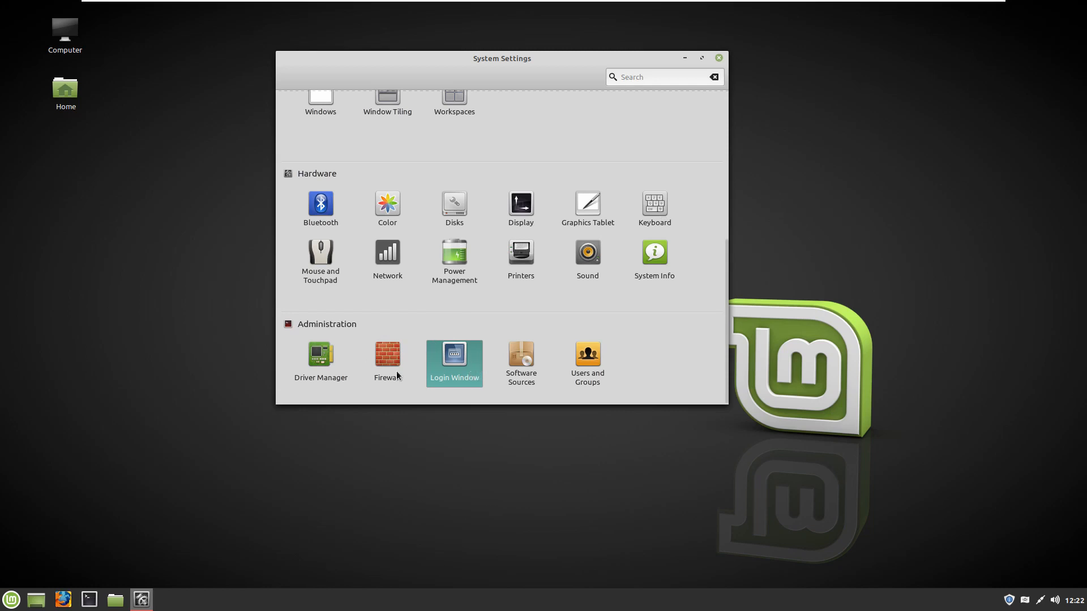
Open Software Sources with the account password, view the official repository mirrors and optional sources, and close it.
left_click(519, 361)
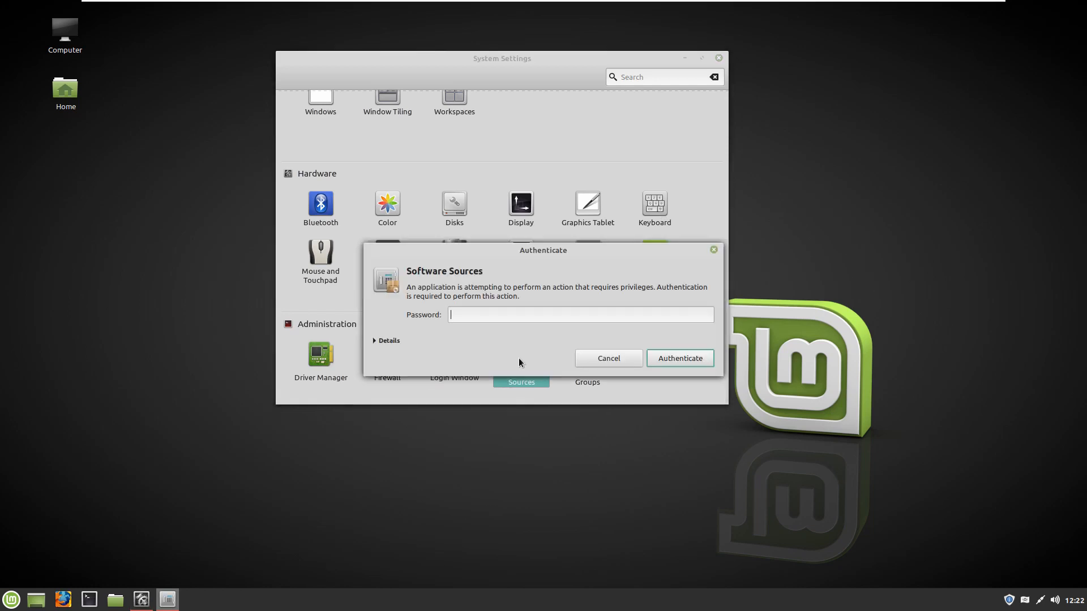
type("****")
key("Return")
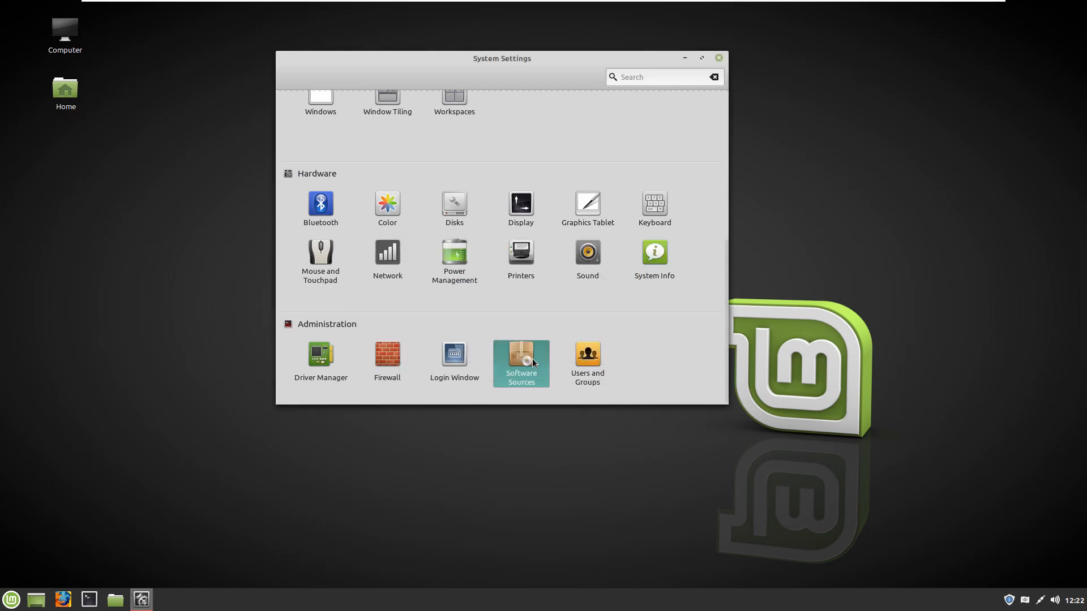
left_click_drag(542, 164, 526, 90)
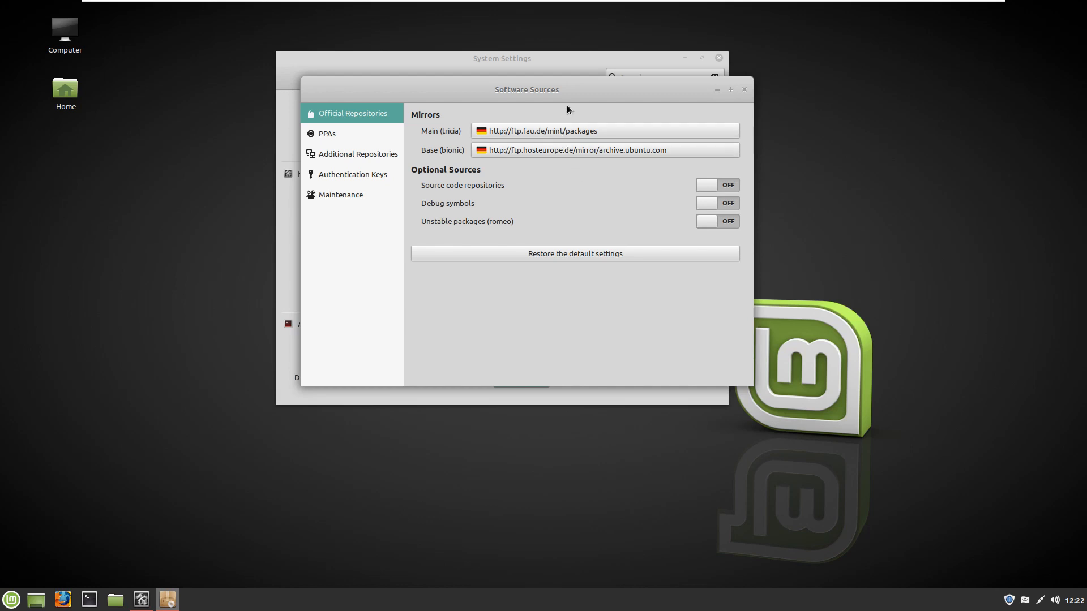
left_click_drag(556, 101, 437, 133)
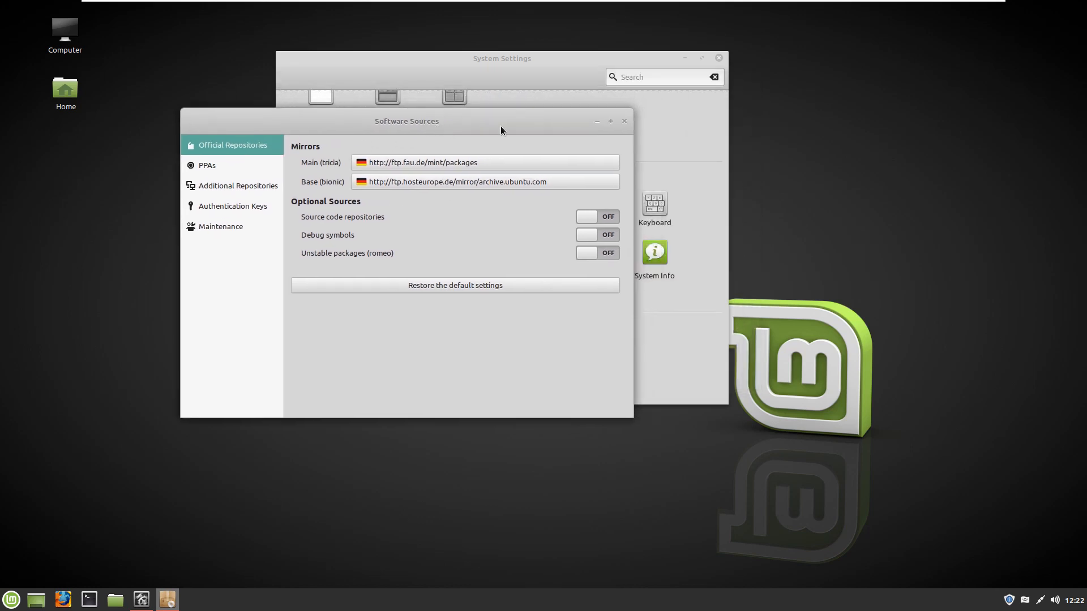
left_click(623, 123)
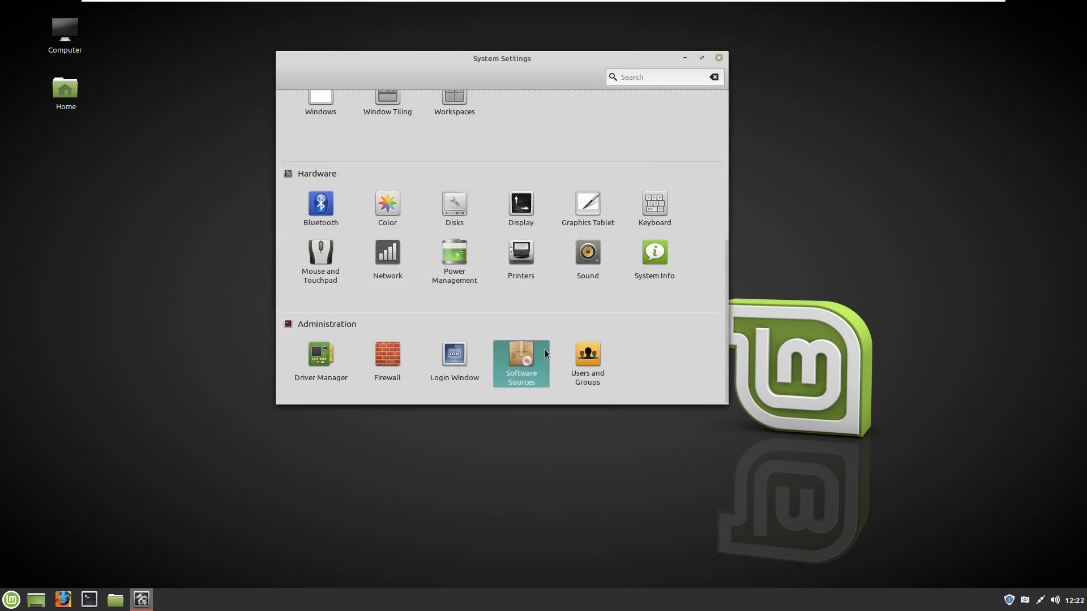
Open the Driver Manager from the Administration category, authenticate with the account password and dismiss the repeated authentication request.
left_click(322, 362)
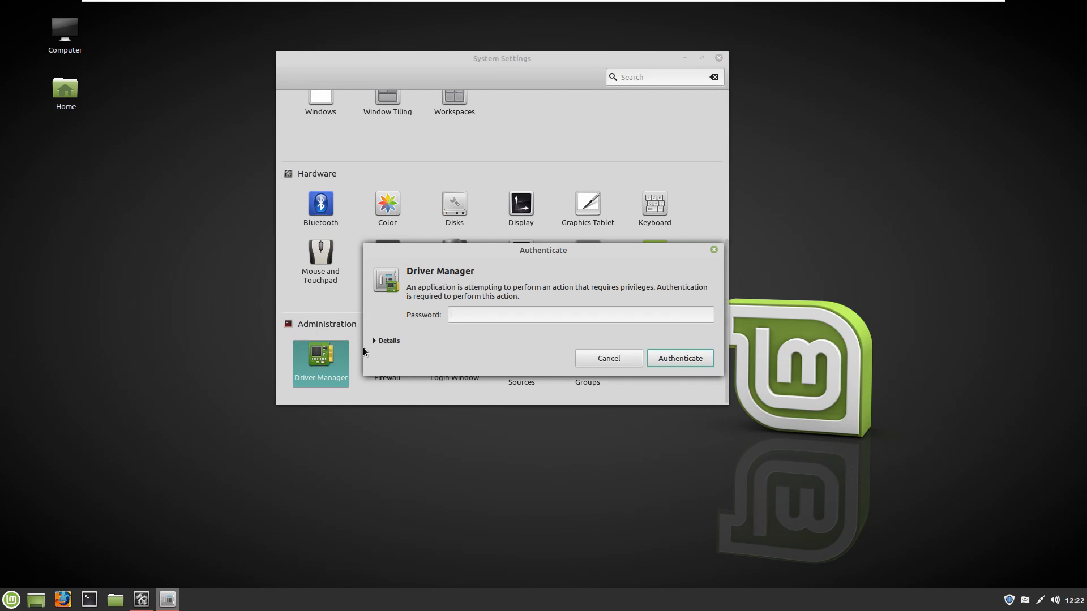
type("*****")
key("Return")
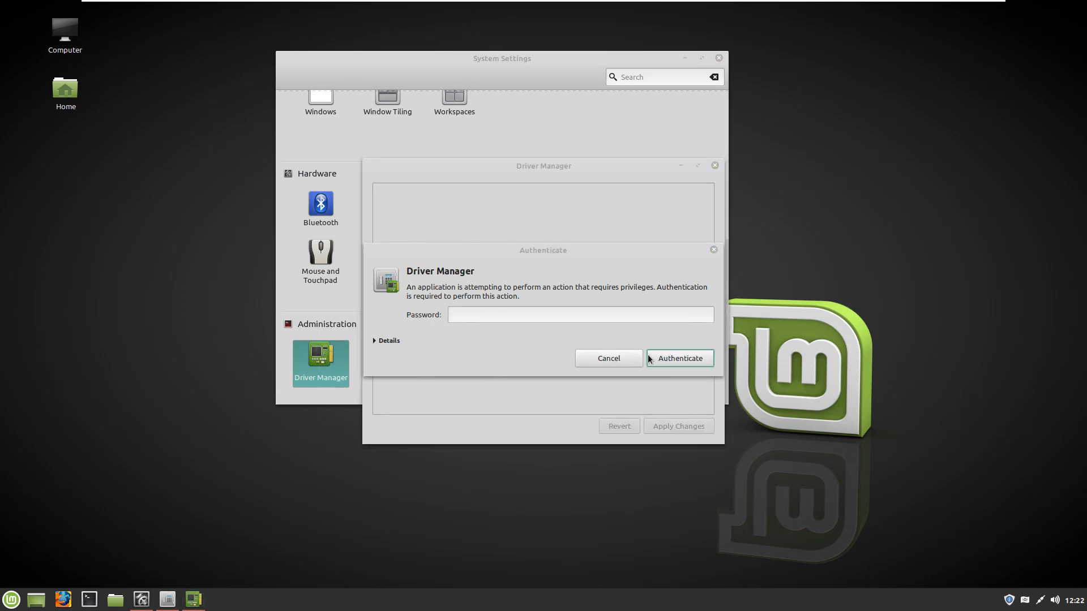
left_click(615, 362)
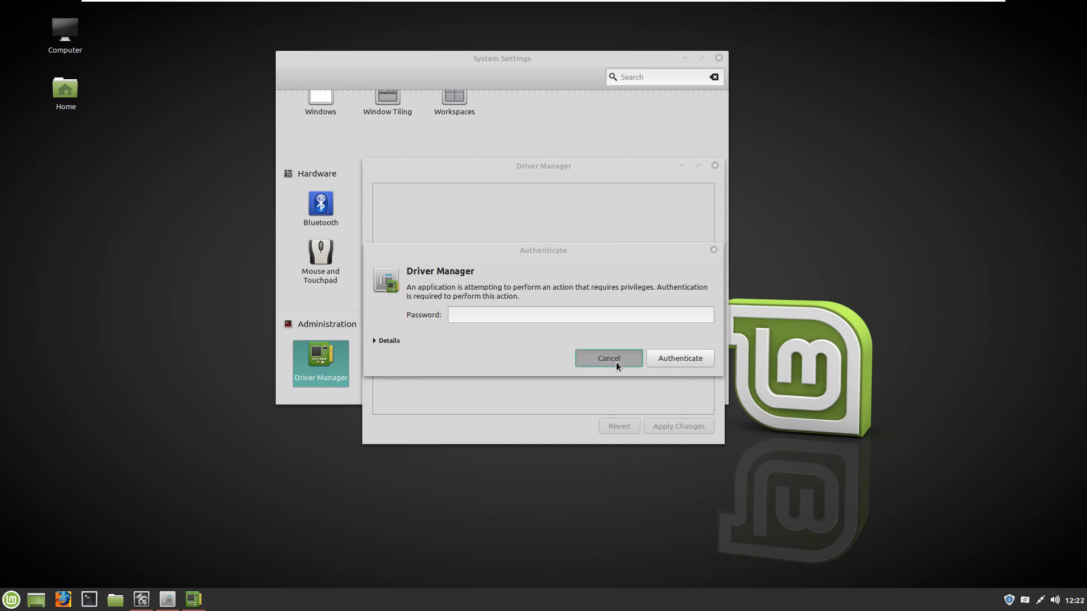
left_click(711, 249)
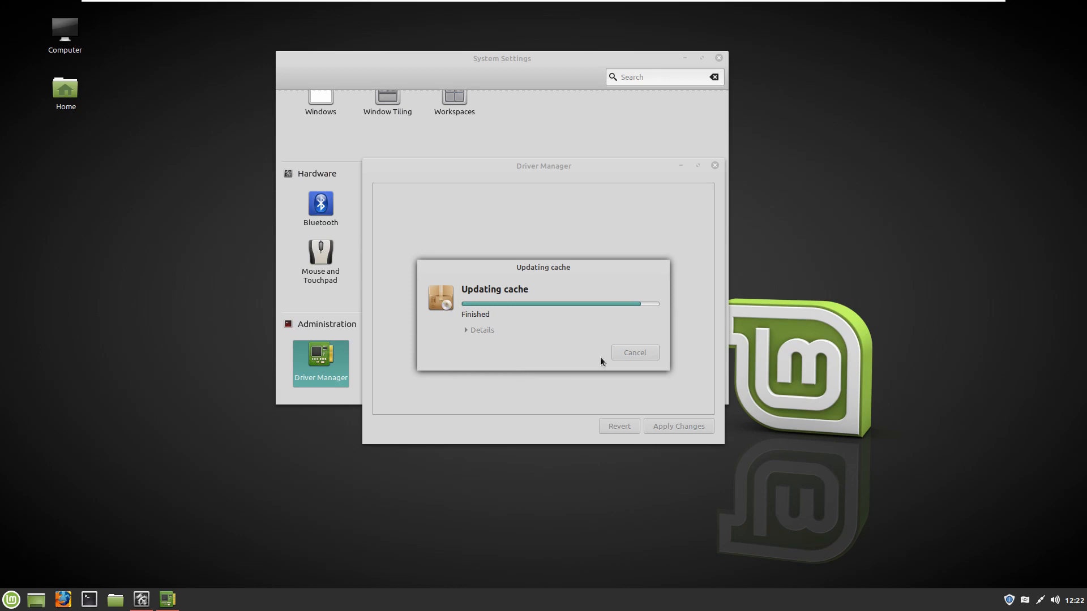
Check the Driver Manager for proprietary drivers while repositioning its window, and close it together with System Settings.
left_click_drag(543, 269, 271, 284)
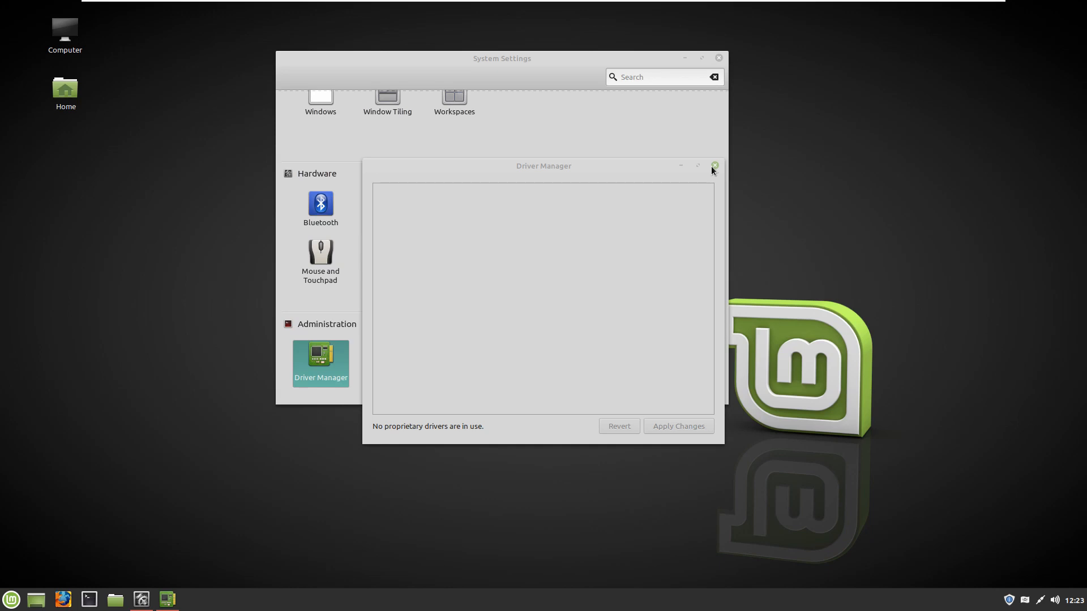
left_click_drag(605, 168, 529, 171)
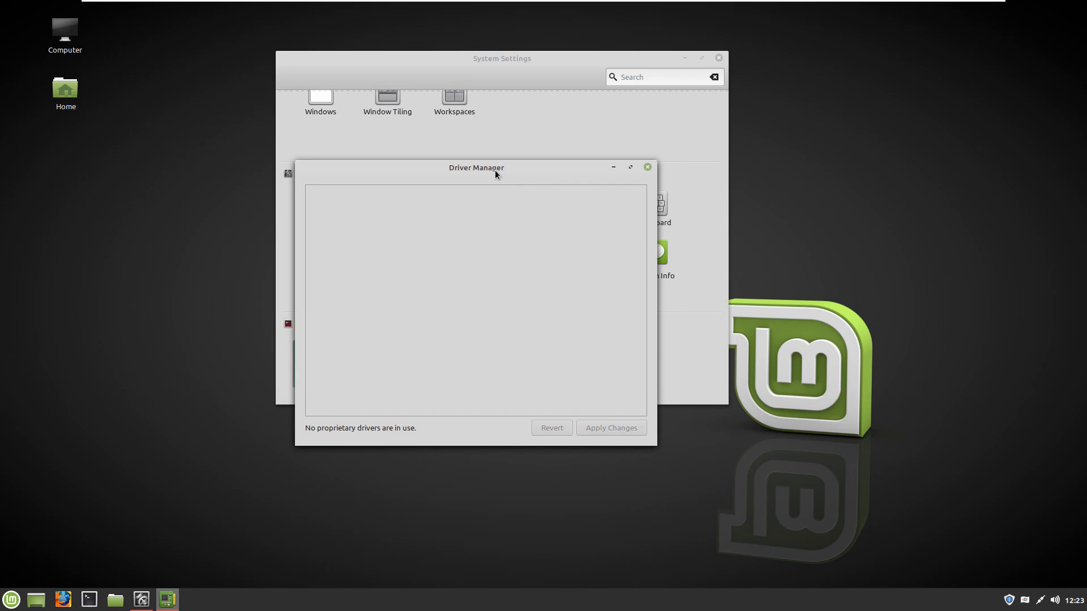
left_click_drag(495, 172, 621, 156)
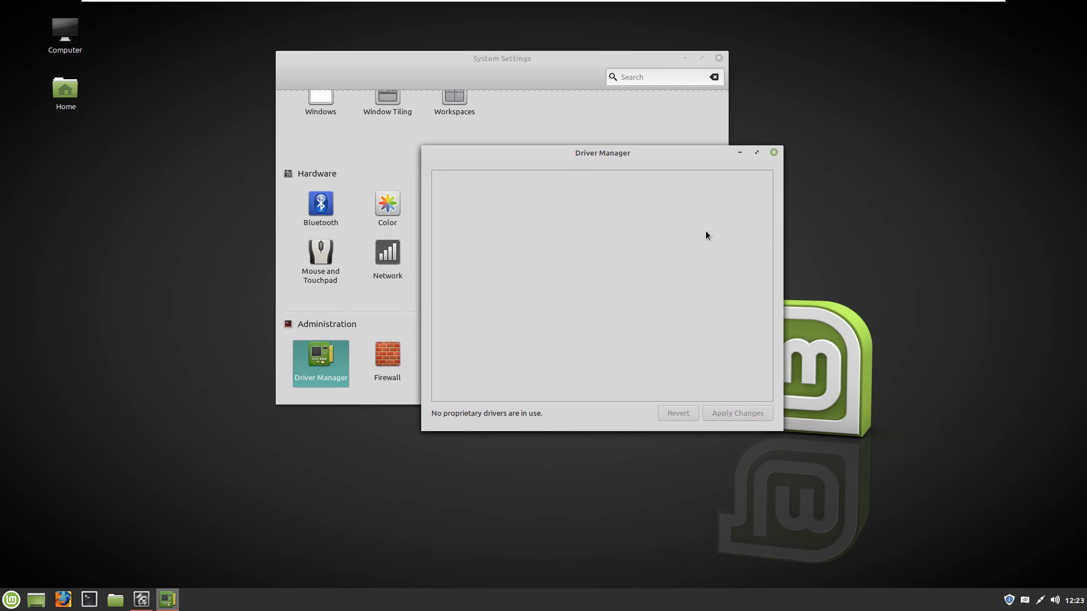
left_click(773, 153)
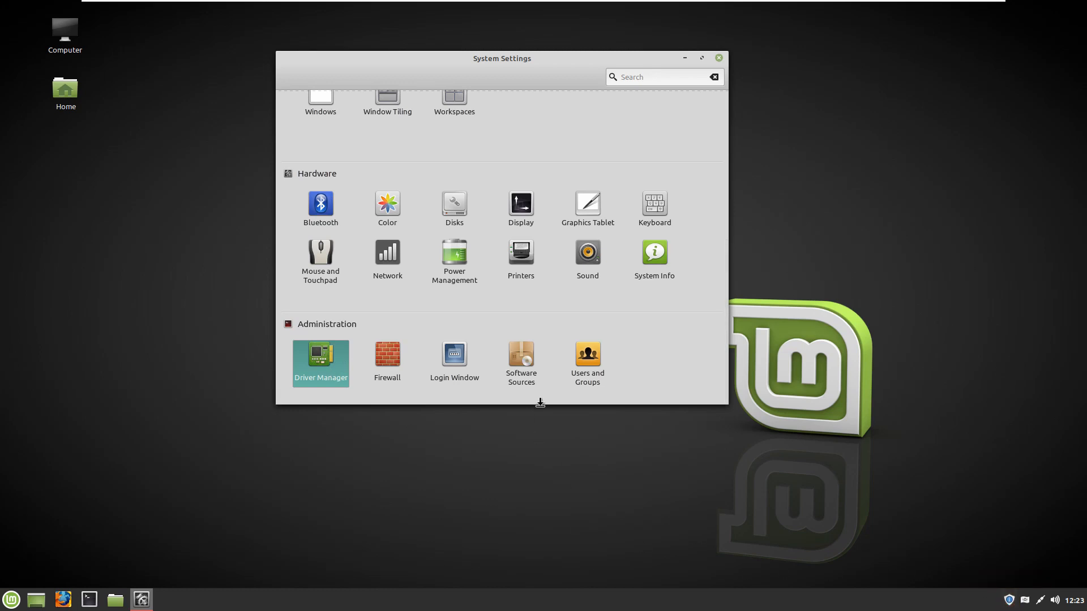
left_click(718, 58)
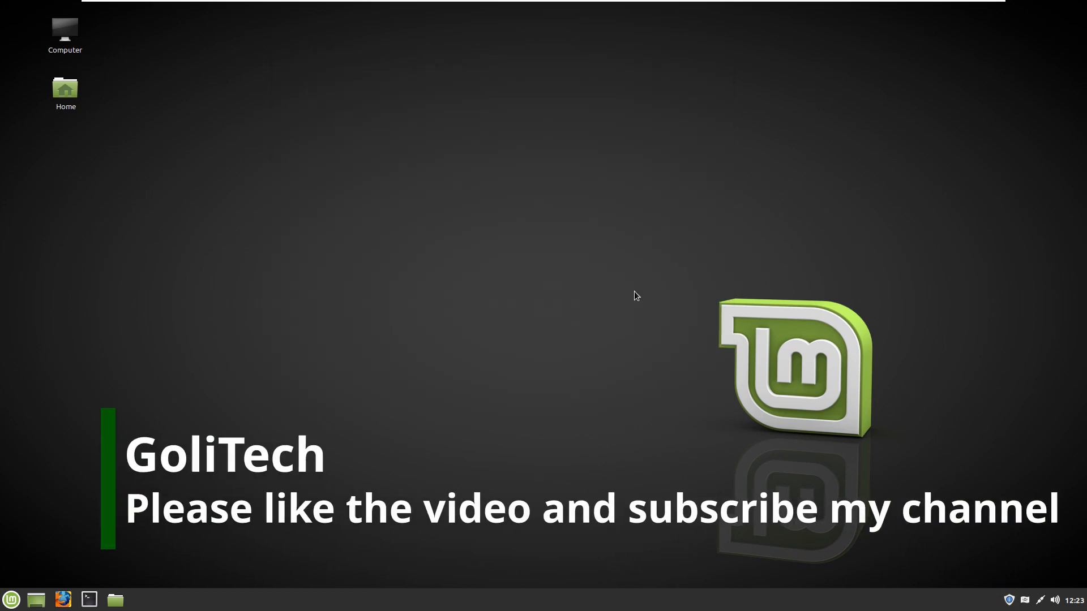